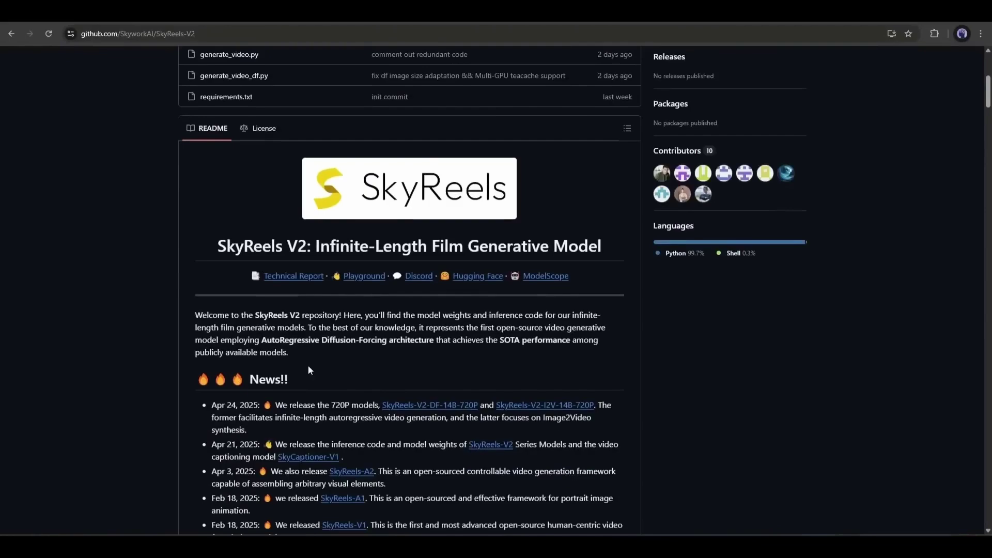
scroll(373, 323, down, 3)
scroll(355, 322, up, 10)
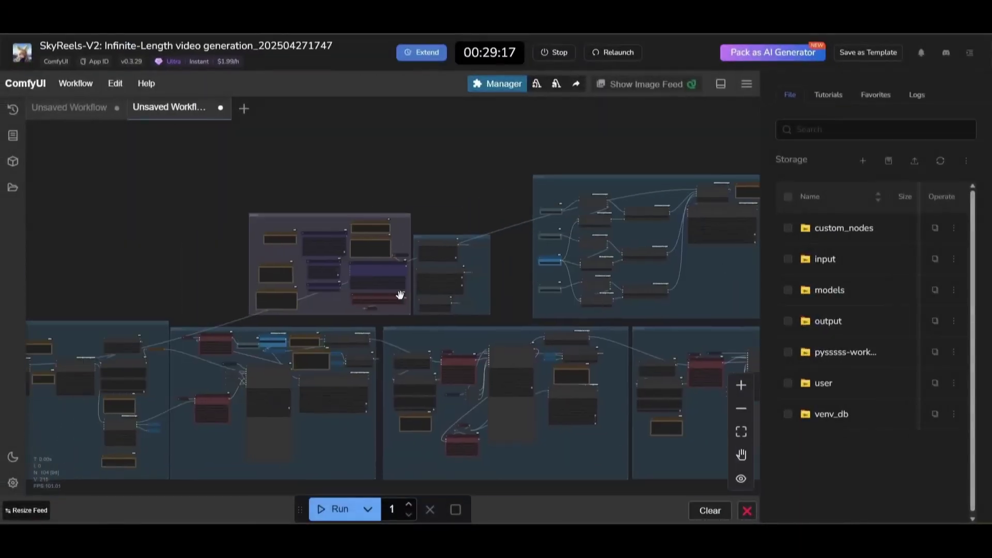
scroll(409, 286, up, 4)
scroll(313, 297, up, 4)
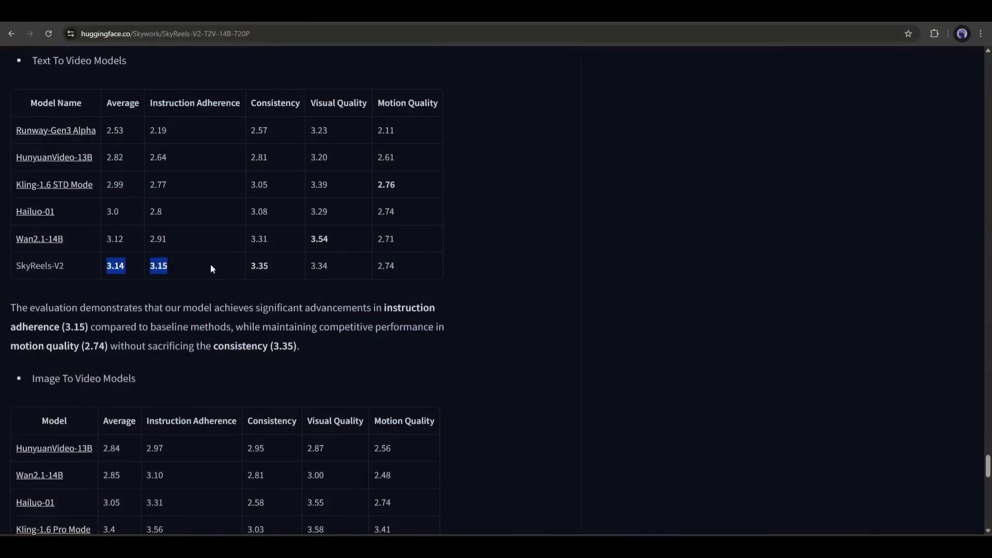
click(412, 264)
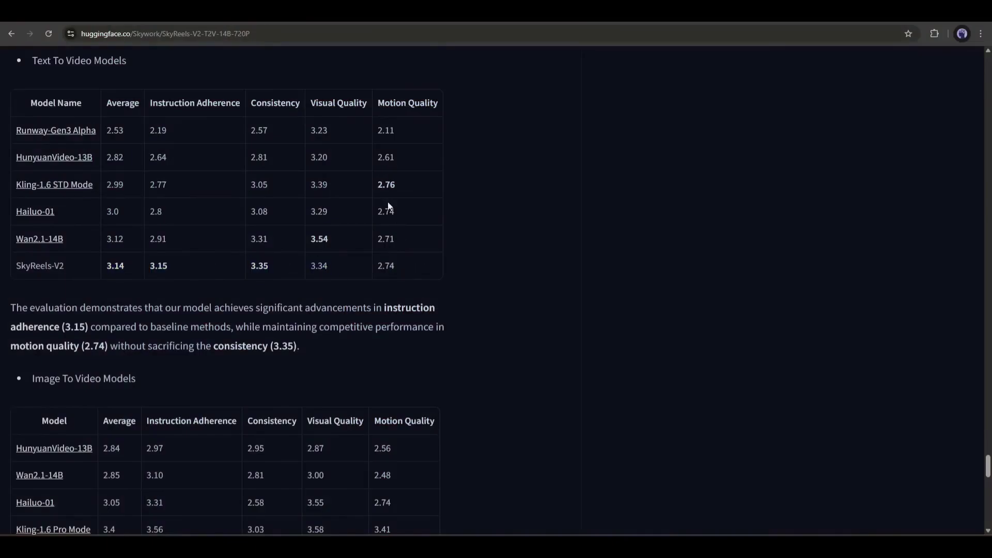
scroll(329, 256, down, 3)
scroll(316, 253, down, 2)
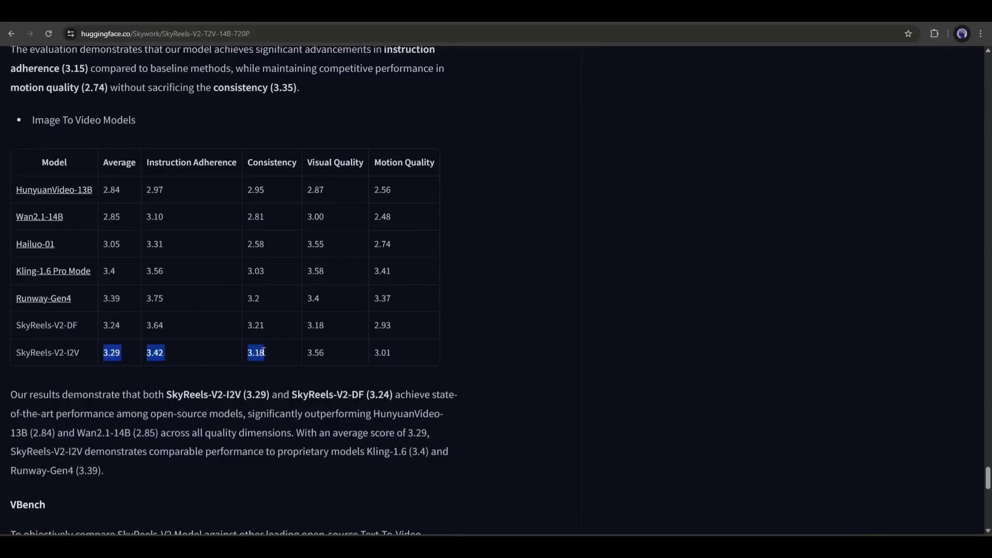
click(400, 353)
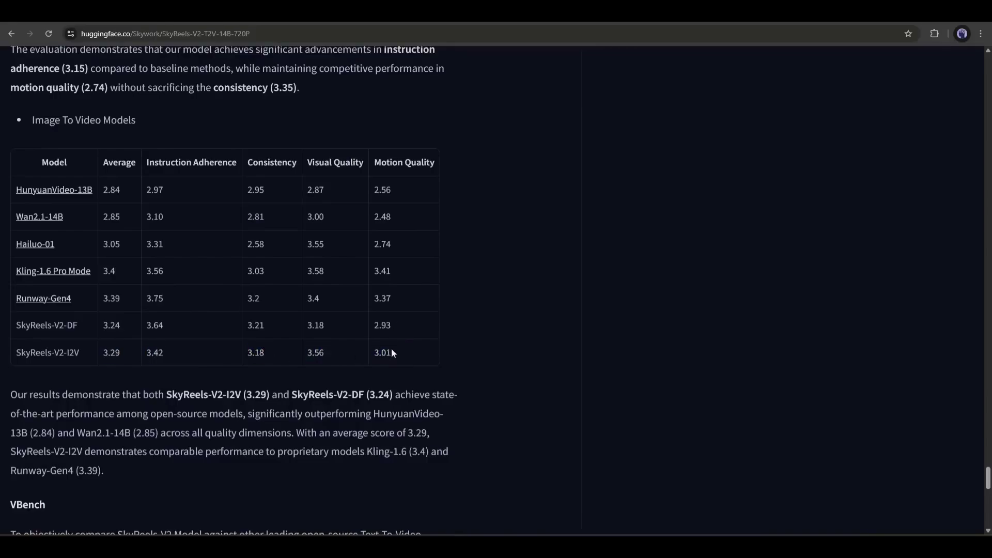
scroll(310, 264, down, 1)
scroll(289, 284, down, 2)
scroll(271, 279, down, 1)
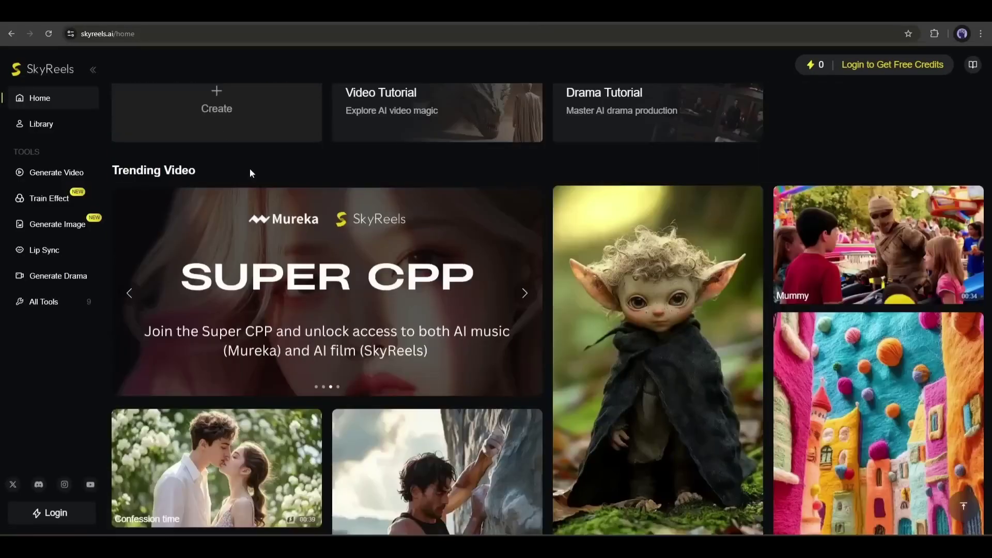
scroll(404, 220, down, 4)
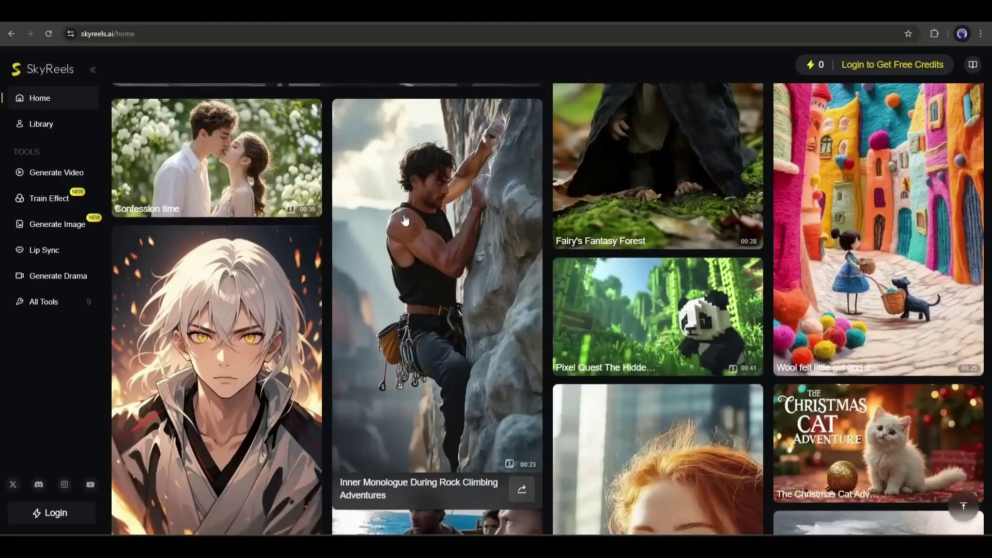
scroll(403, 221, down, 3)
scroll(404, 221, up, 3)
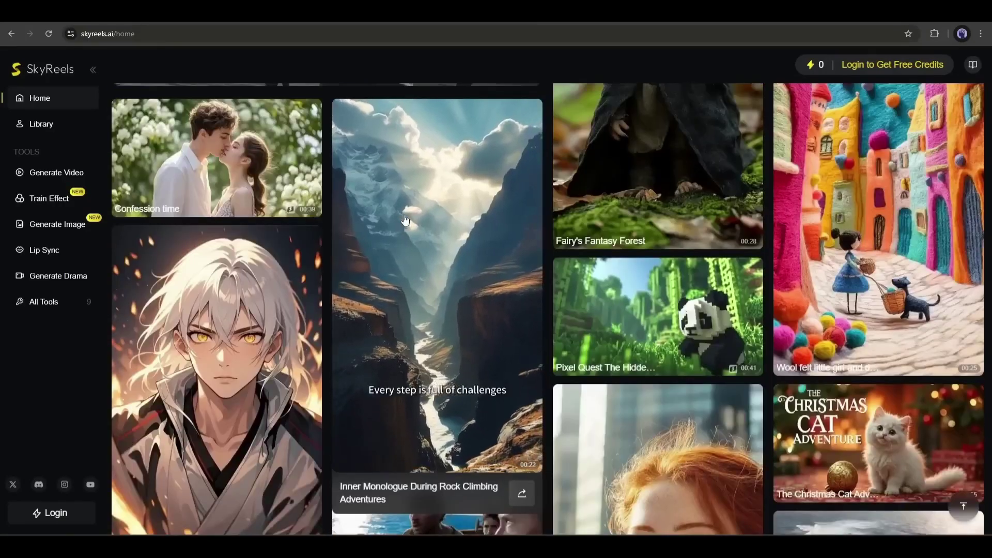
scroll(405, 220, down, 3)
scroll(405, 220, down, 5)
scroll(405, 220, down, 2)
scroll(401, 221, down, 5)
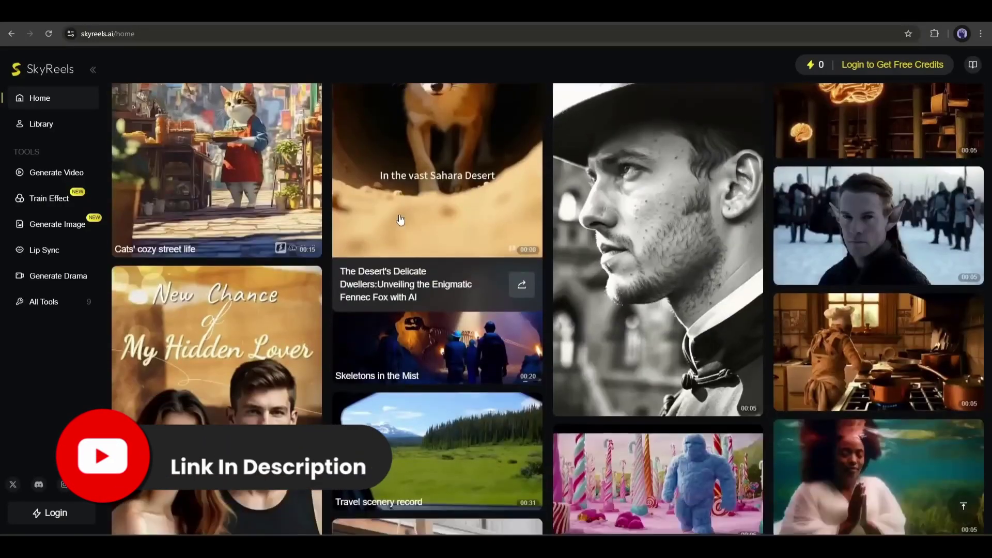
scroll(400, 222, down, 5)
scroll(401, 222, down, 3)
scroll(401, 221, down, 3)
scroll(402, 233, up, 15)
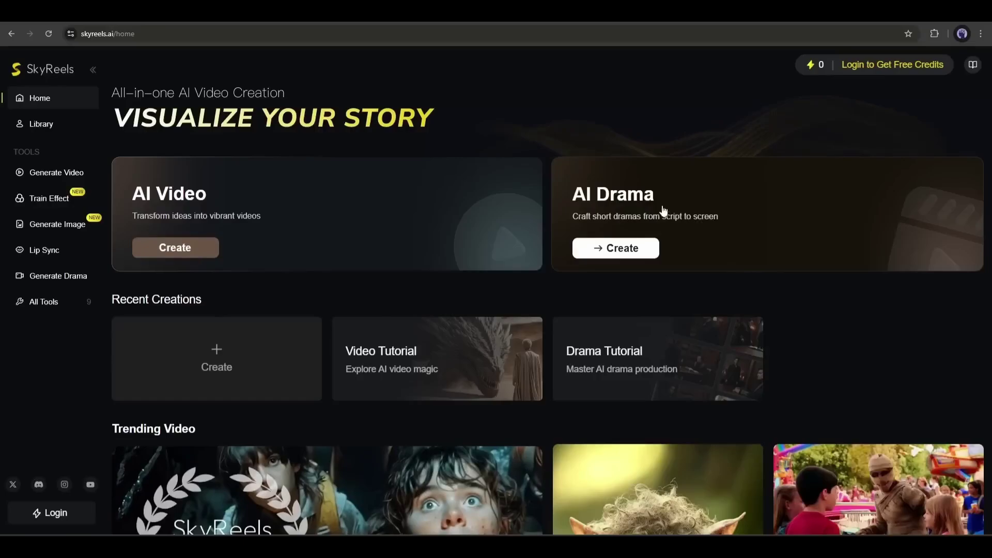
scroll(279, 256, down, 3)
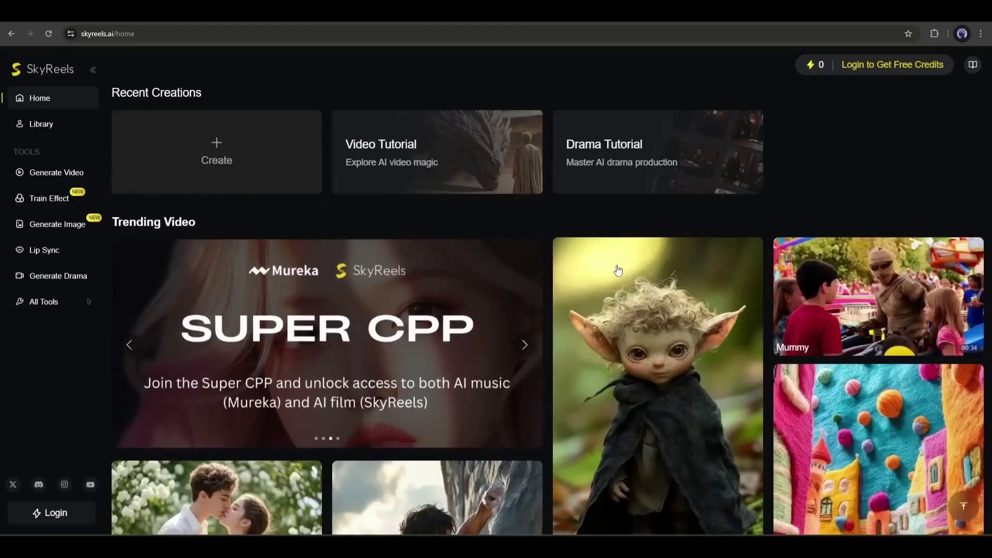
scroll(618, 270, down, 5)
scroll(629, 275, down, 4)
scroll(635, 279, down, 4)
scroll(649, 284, down, 3)
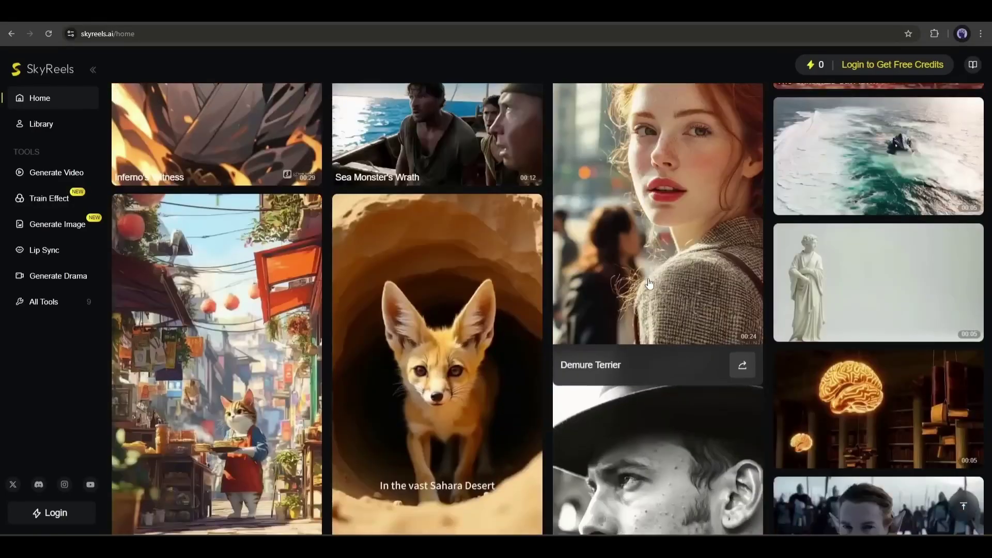
scroll(649, 284, down, 5)
scroll(620, 286, down, 5)
scroll(558, 291, down, 5)
scroll(508, 296, down, 4)
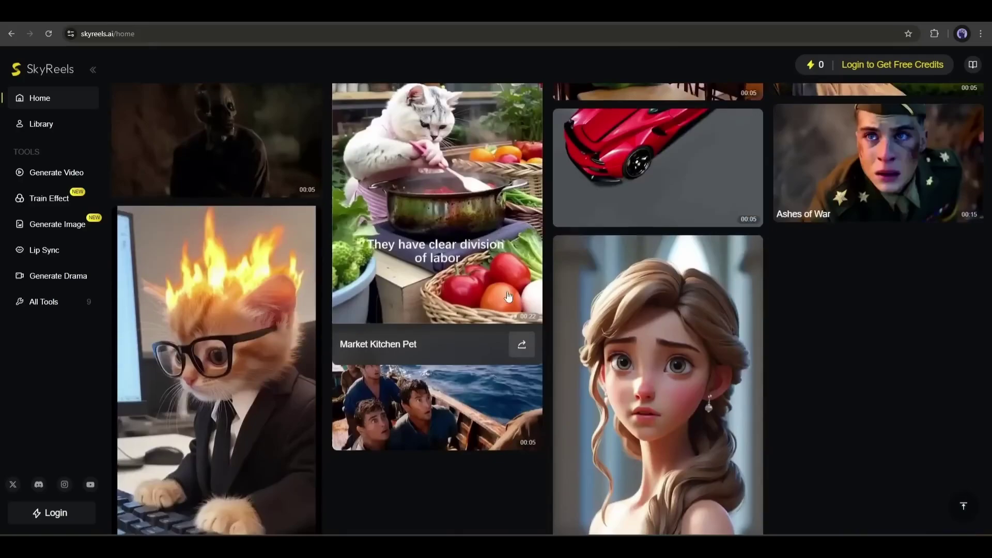
scroll(508, 296, down, 2)
scroll(511, 302, down, 4)
scroll(513, 315, down, 5)
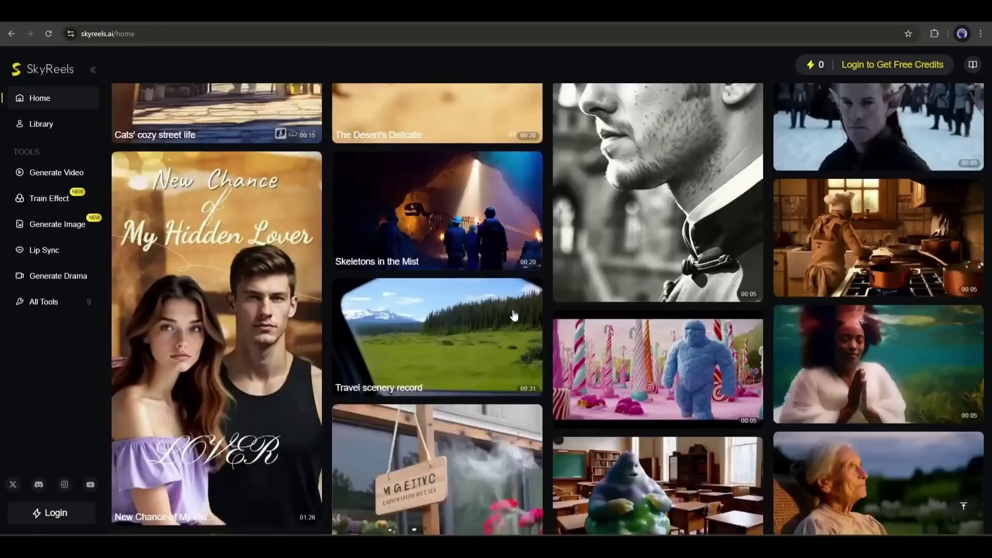
scroll(512, 315, up, 6)
scroll(513, 315, up, 6)
scroll(450, 310, up, 6)
scroll(542, 294, up, 3)
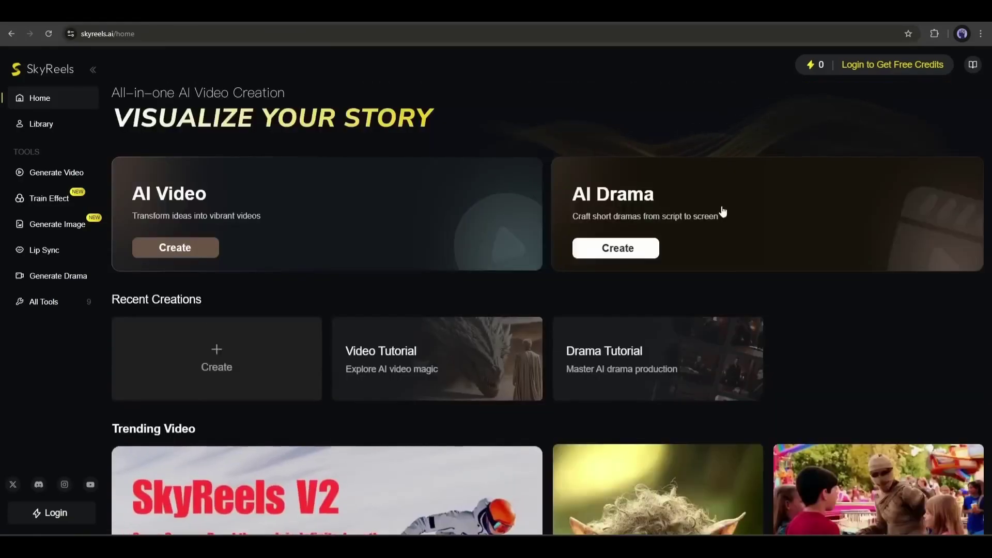
Sign in to claim free credits and start a new AI Video creation.
click(882, 67)
click(449, 231)
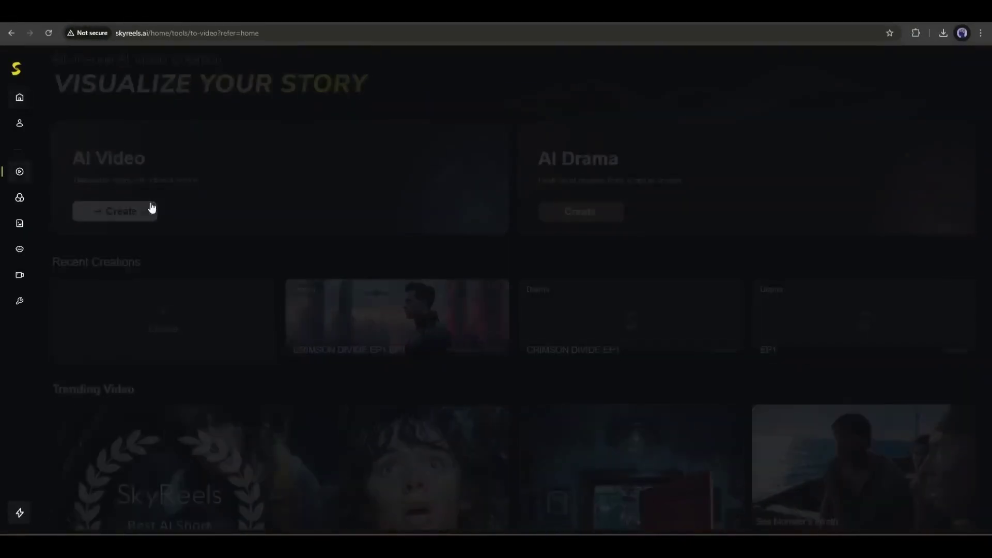
click(150, 210)
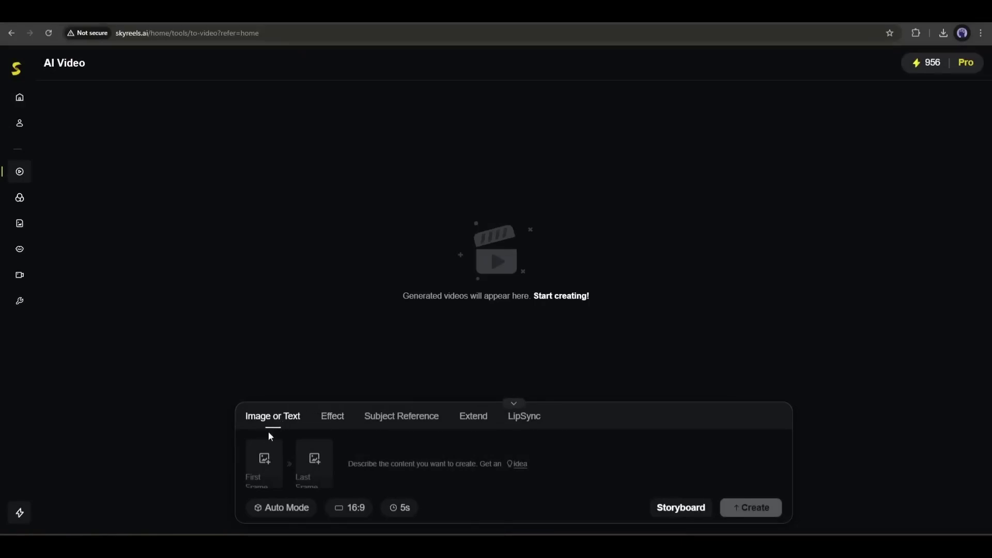
Browse the video effects and the custom effect training page, then return to AI Video.
click(381, 466)
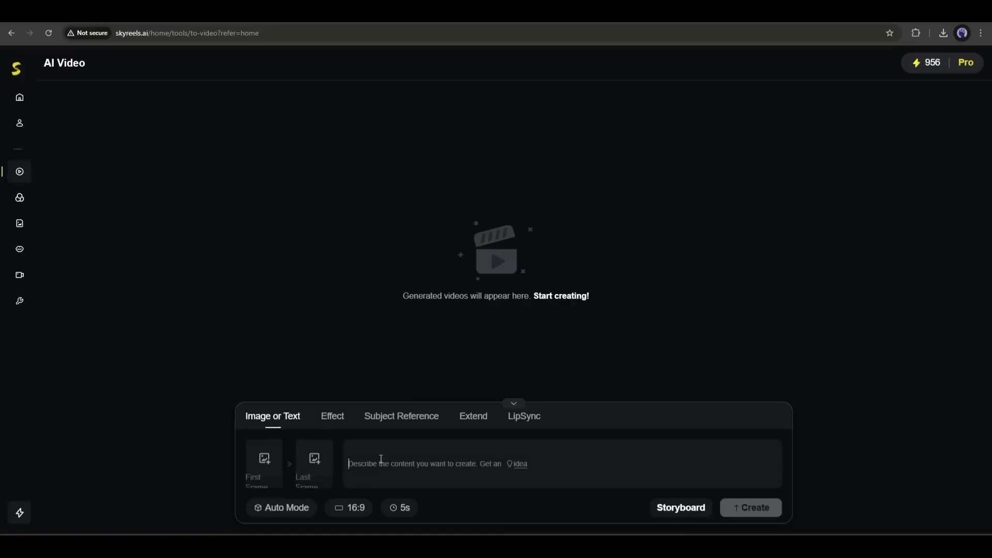
click(332, 417)
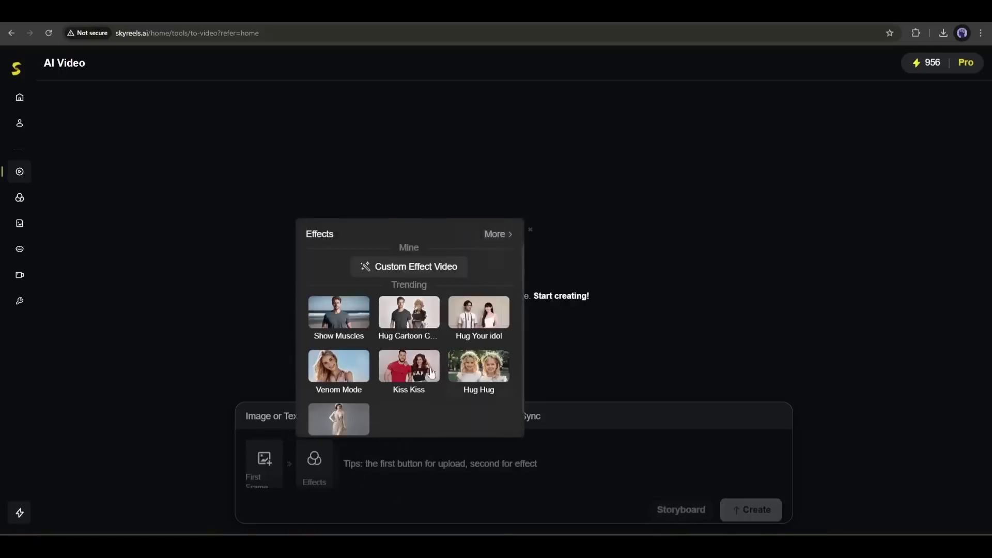
click(415, 265)
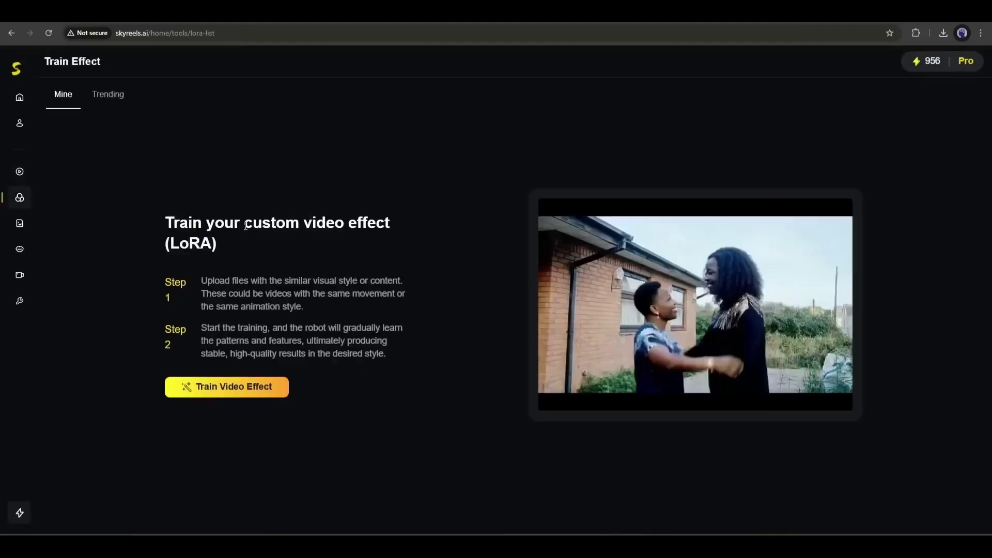
click(226, 385)
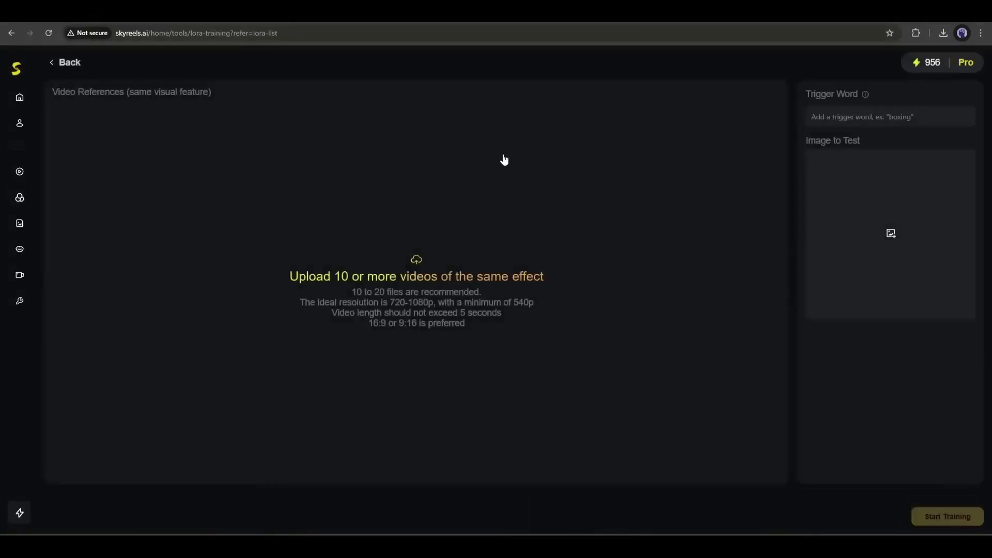
click(65, 64)
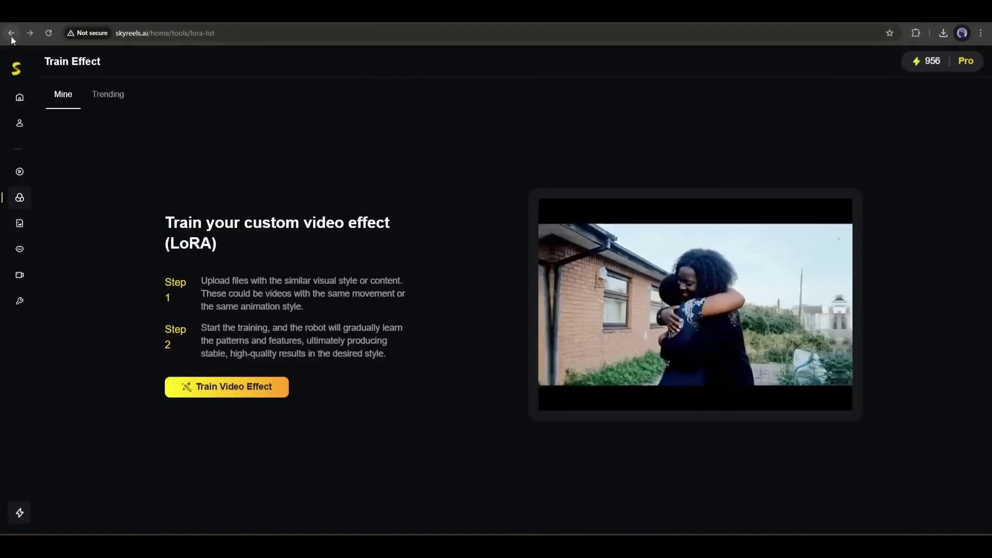
click(11, 32)
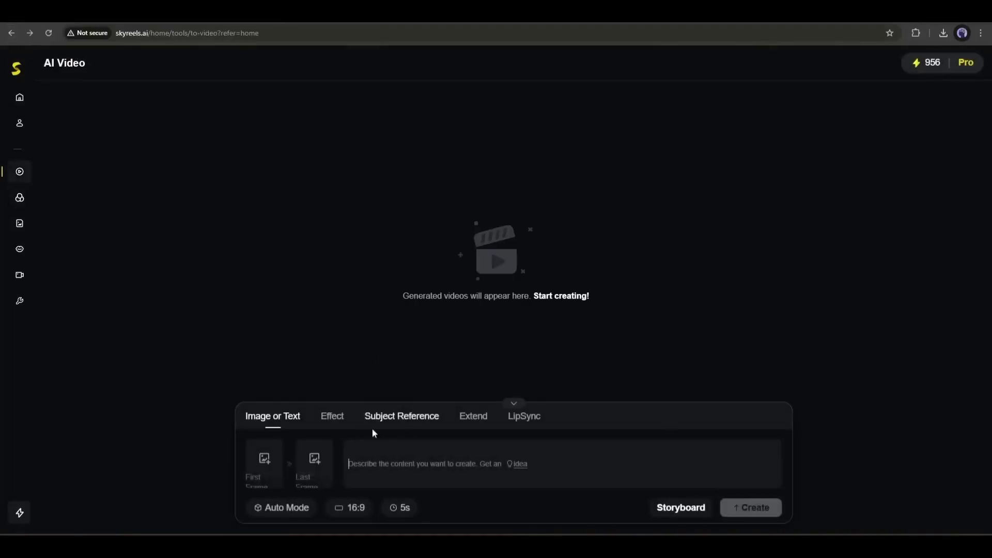
Try the Subject Reference, Extend and LipSync modes, then return to Image or Text.
click(401, 415)
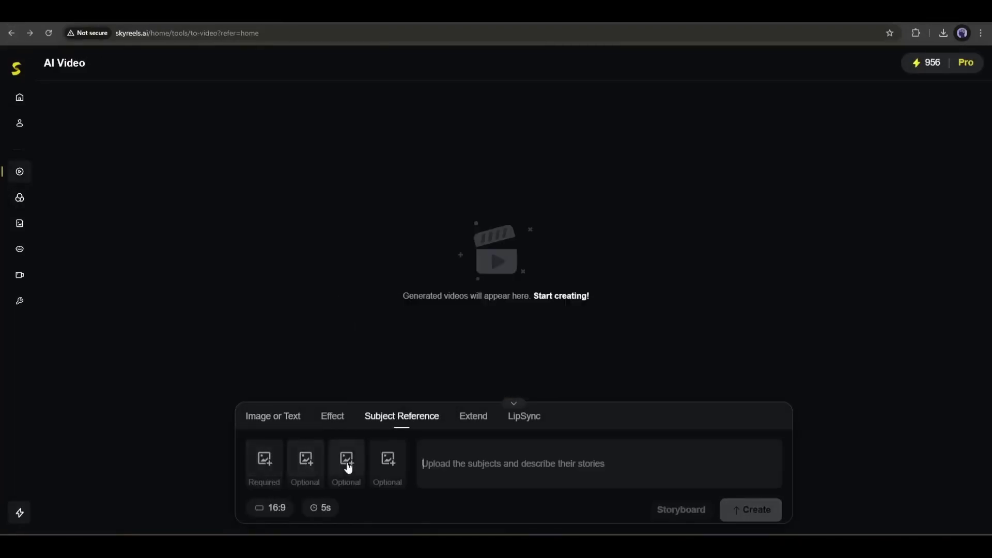
click(480, 417)
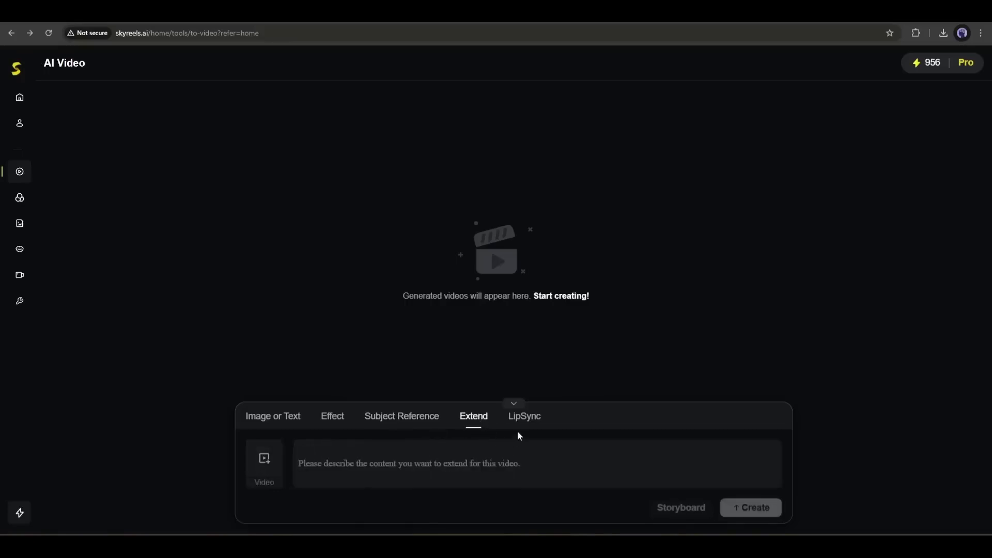
click(524, 418)
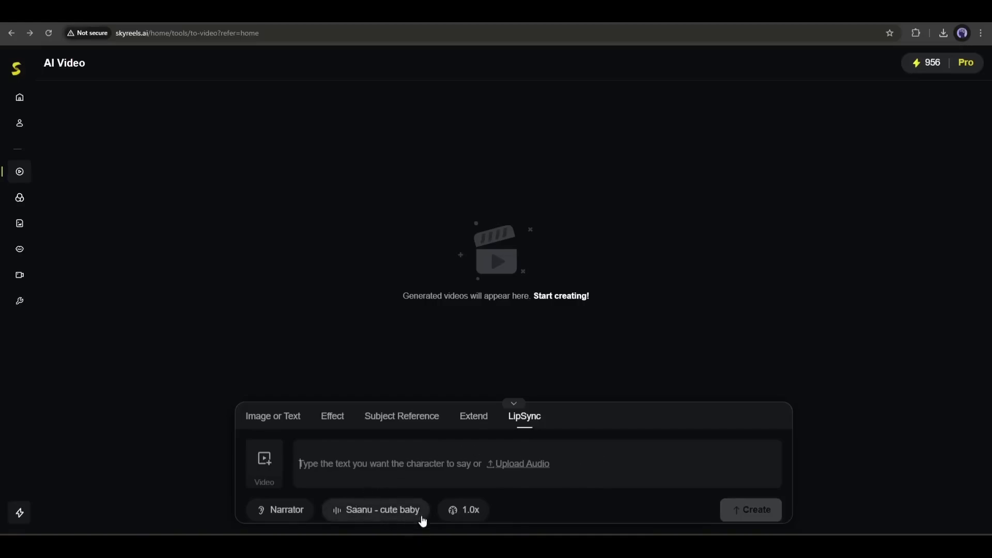
click(279, 419)
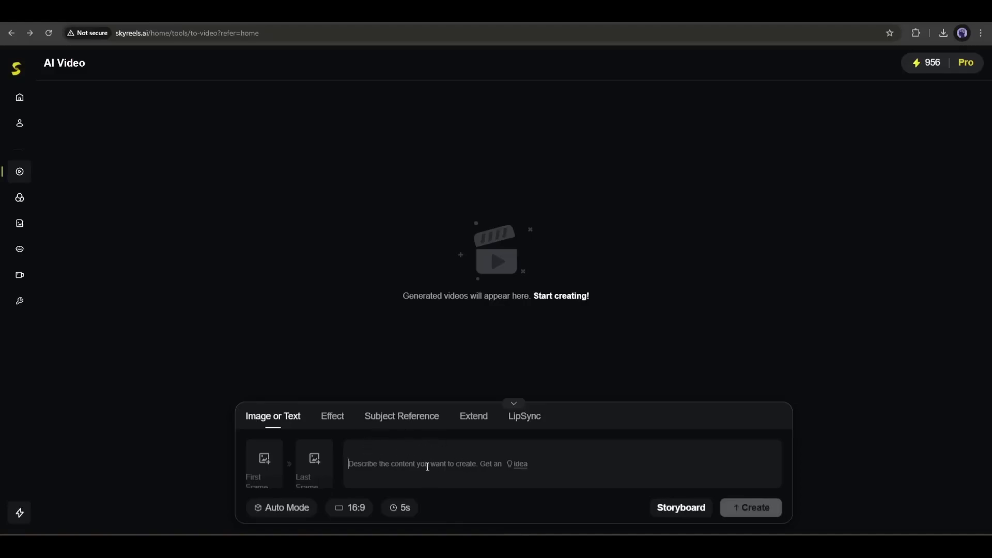
Paste the cyberpunk bounty-hunter chase prompt and set the generation mode to Stable Mode.
text(Intense, dynamic chase scene. A futuristic bounty hunter wearing advanced cybernetic armor races through crowded neon-lit city streets at night, skillfully dodging obstacles and pedestrians. Hover vehicles speed past, holographic billboards project colorful advertisements, and drone patrols zoom overhead. Suddenly, the bounty hunter fires a grappling hook upward, smoothly pulling himself onto a rooftop, continuing his high-speed pursuit. Cyberpunk cinematic visuals, vibrant neon colors, ultra-realistic, rich detail, dramatic atmosphere.)
scroll(456, 470, up, 3)
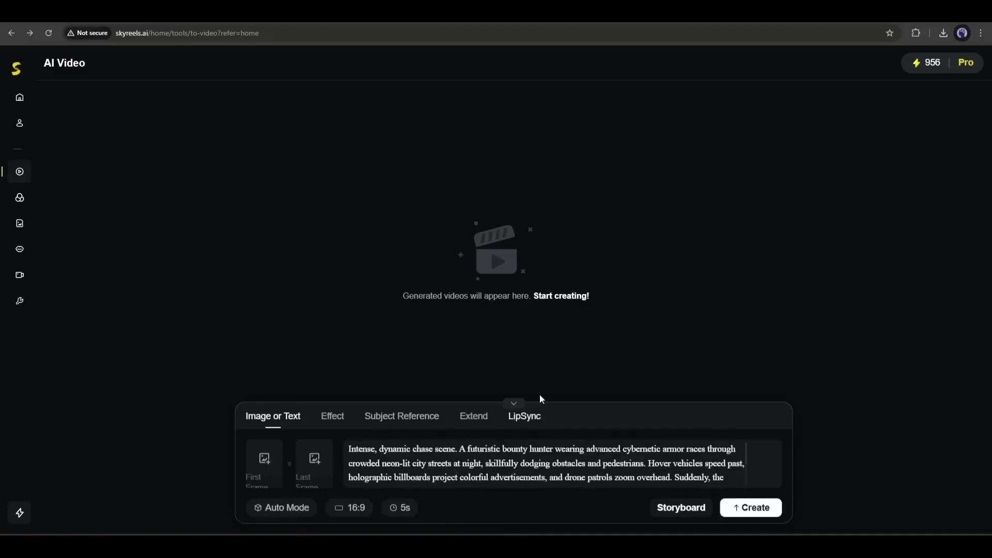
scroll(388, 454, down, 3)
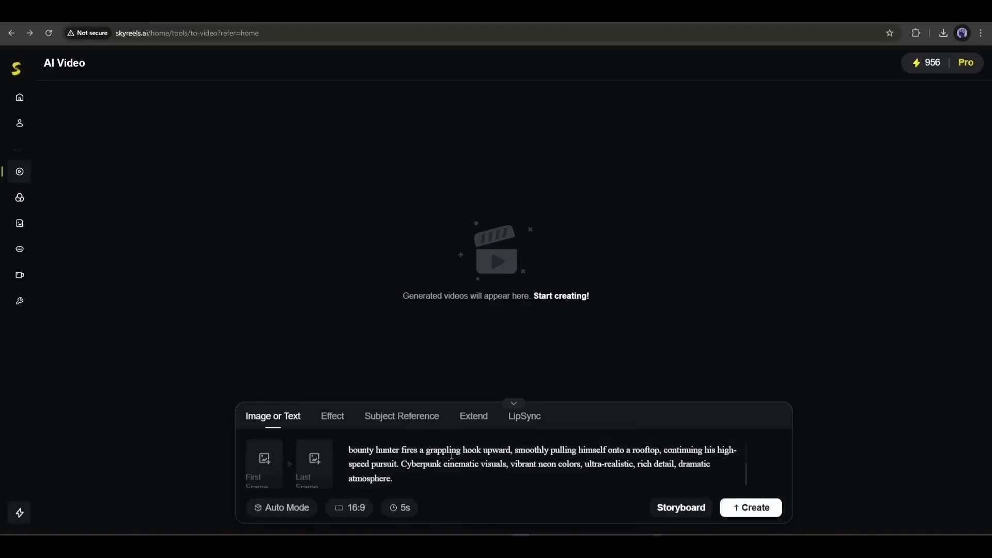
scroll(421, 469, up, 3)
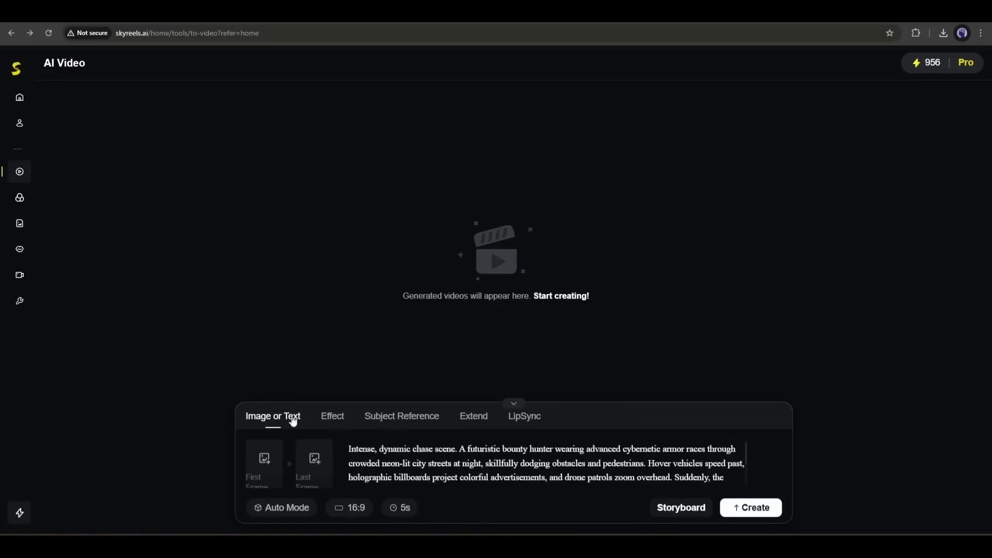
click(263, 460)
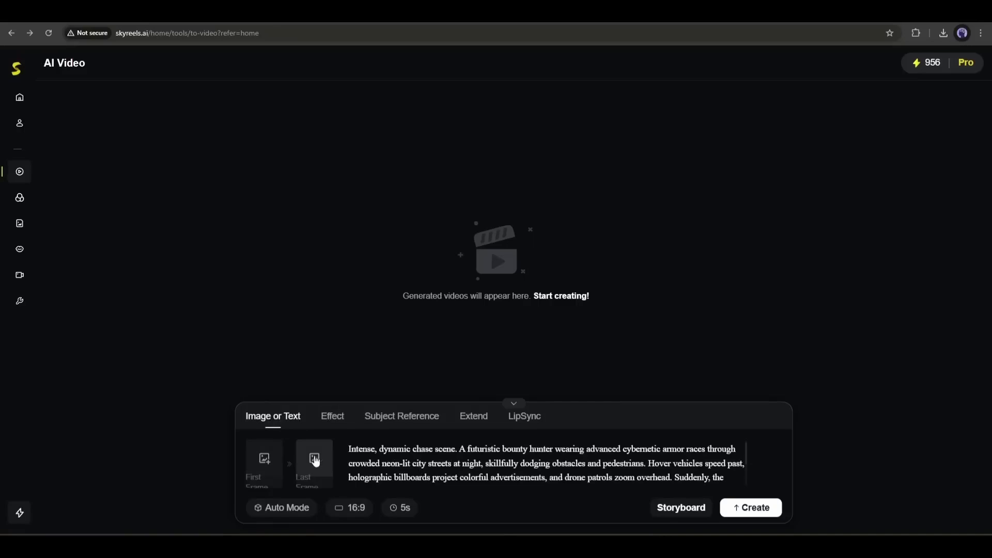
click(262, 509)
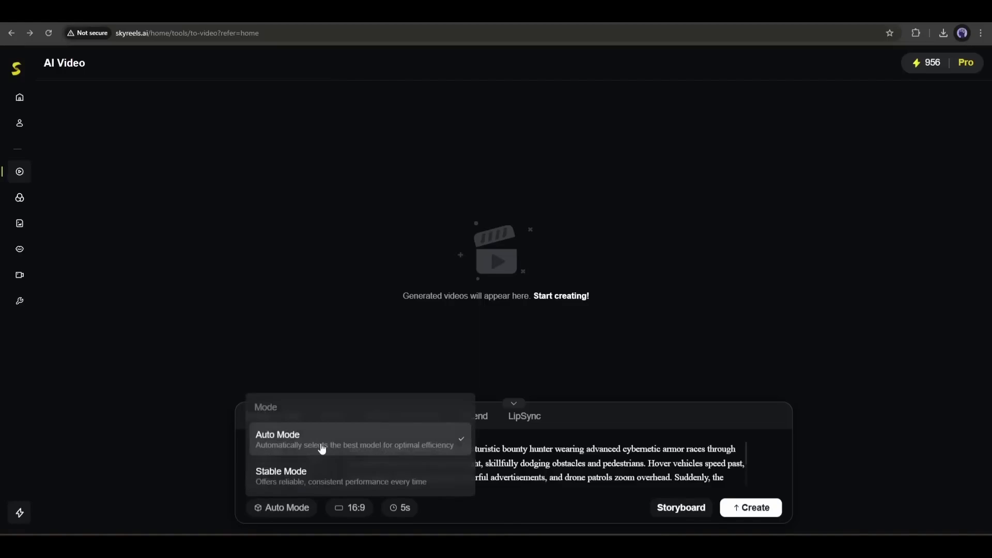
click(310, 475)
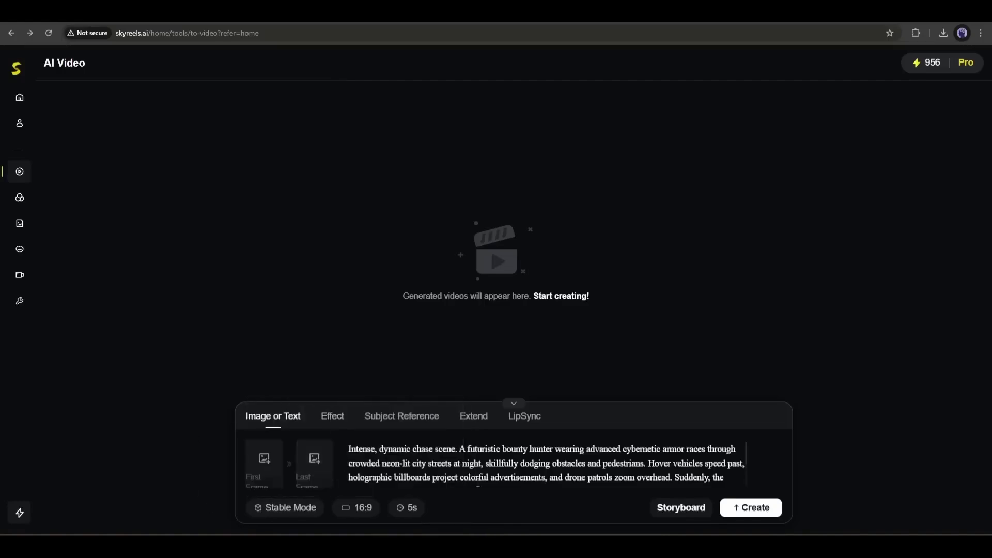
Keep the 16:9 ratio, set a 30s duration and generate the chase clip.
click(358, 508)
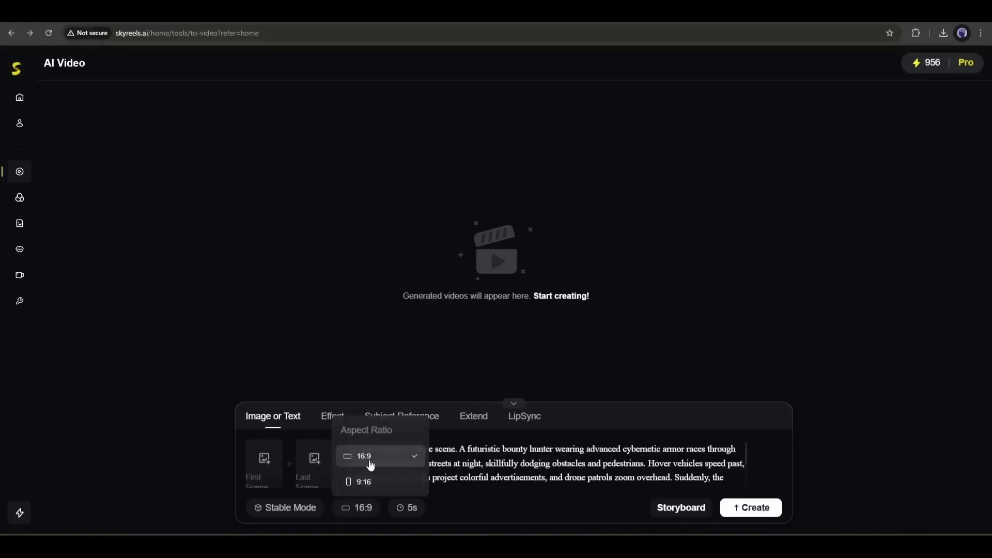
click(370, 462)
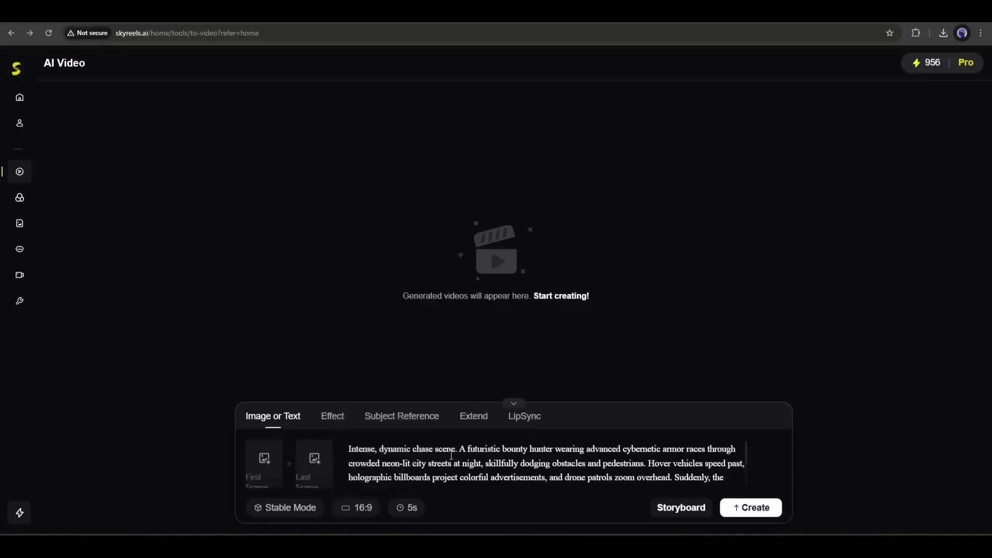
click(406, 509)
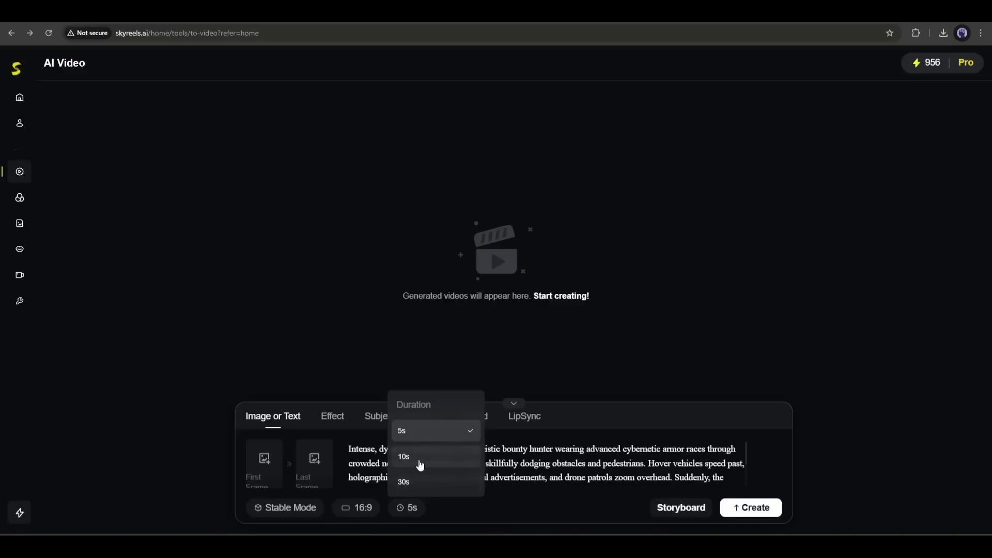
click(422, 483)
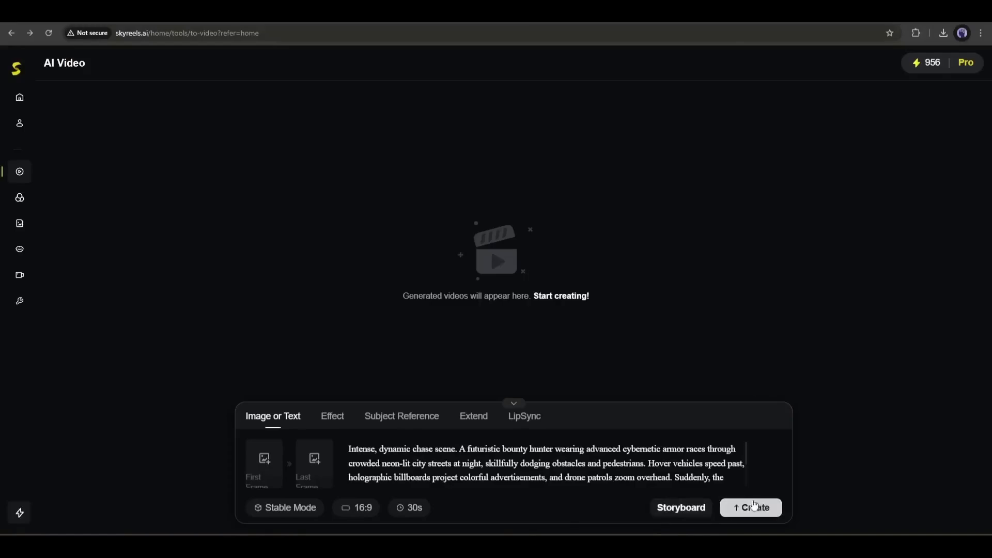
click(752, 508)
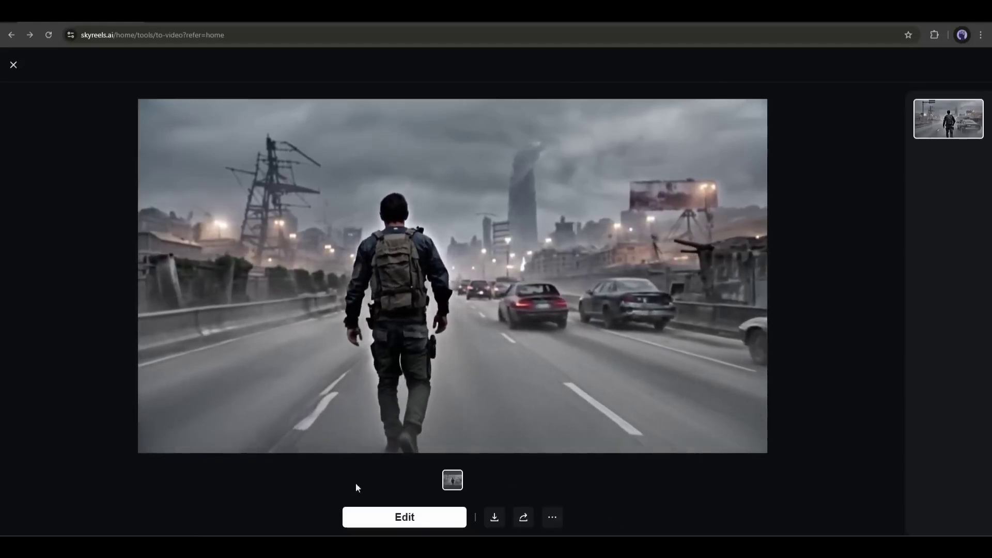
Open the generated soldier-on-highway clip in the storyboard editor as scene 1.
click(404, 516)
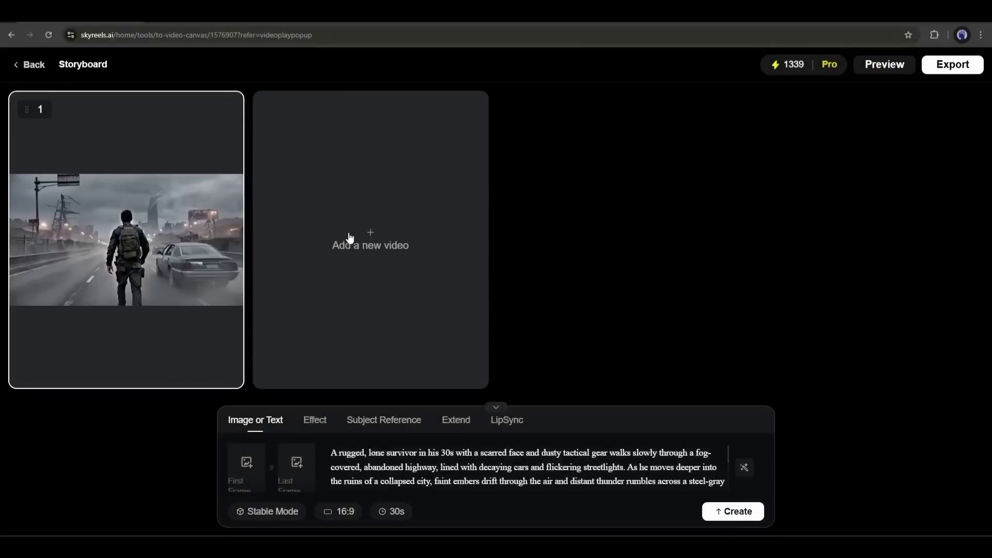
Add shot 2 from shot 1's last frame with the explosion prompt at 5s, and generate it.
click(371, 239)
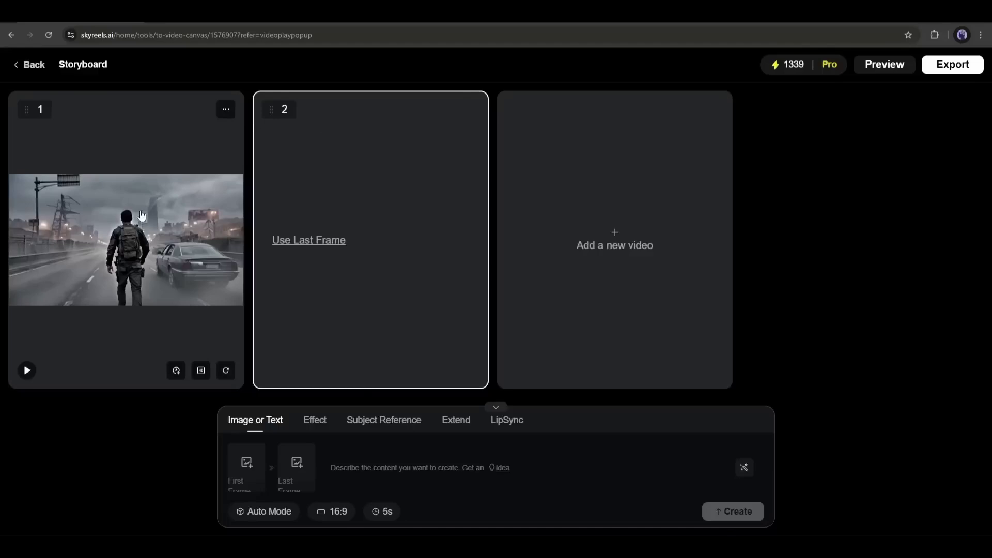
click(302, 243)
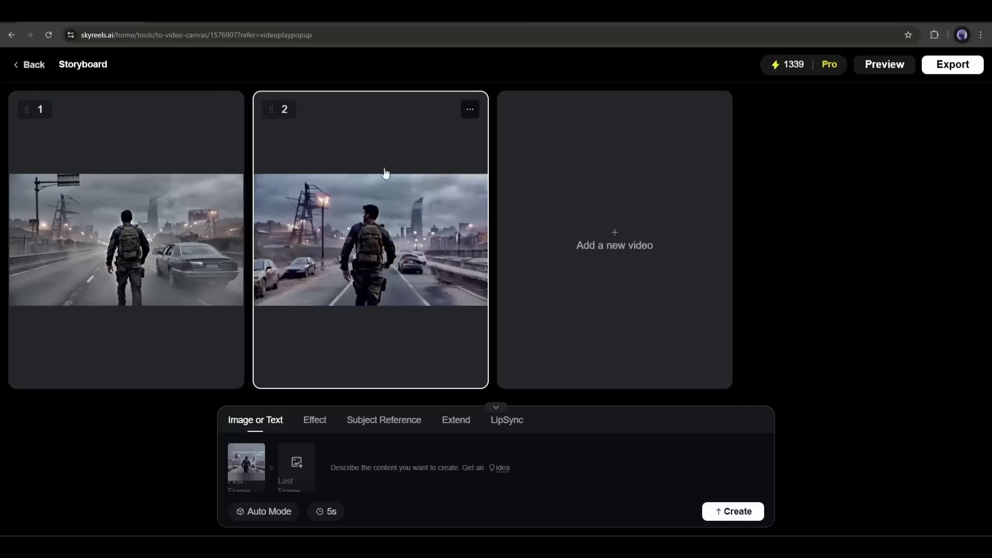
click(355, 468)
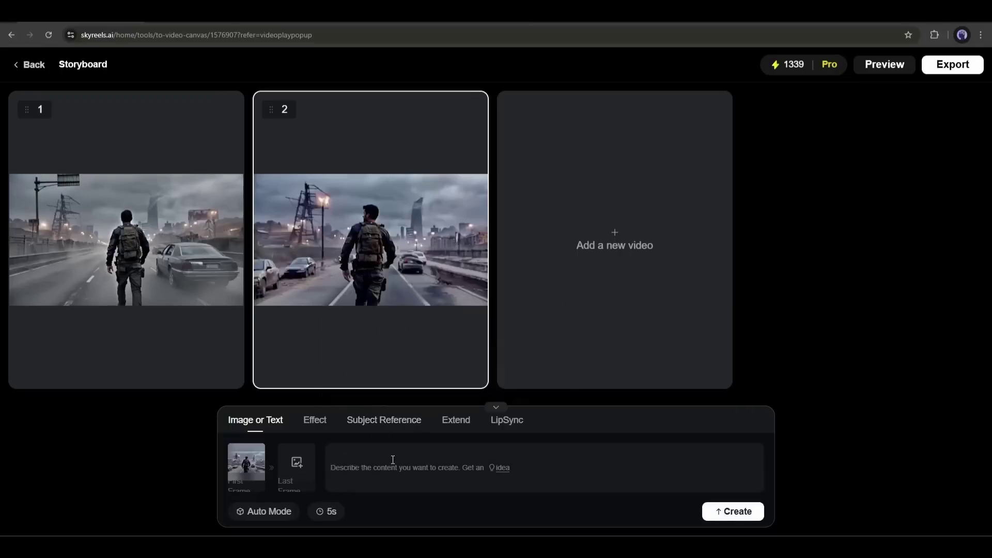
text(A Exp)
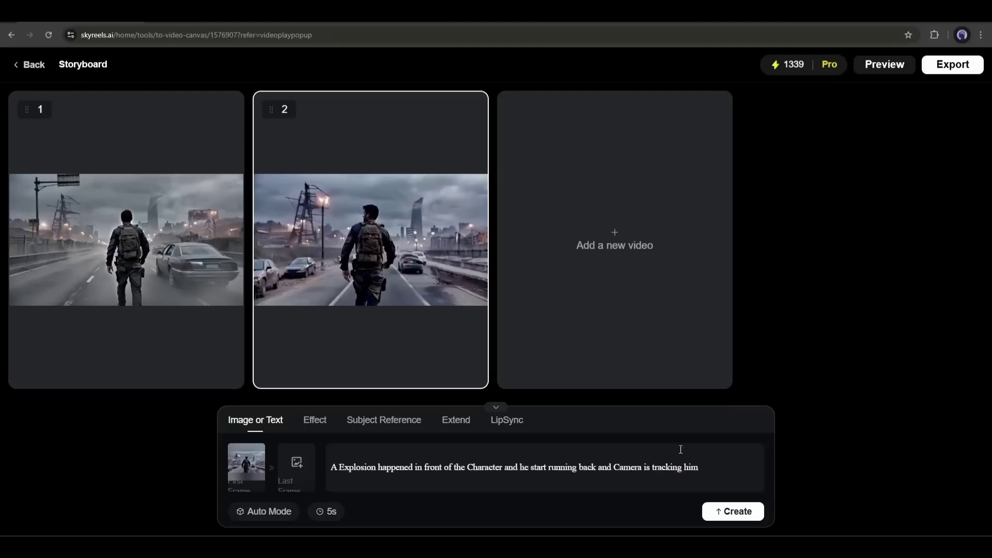
click(326, 512)
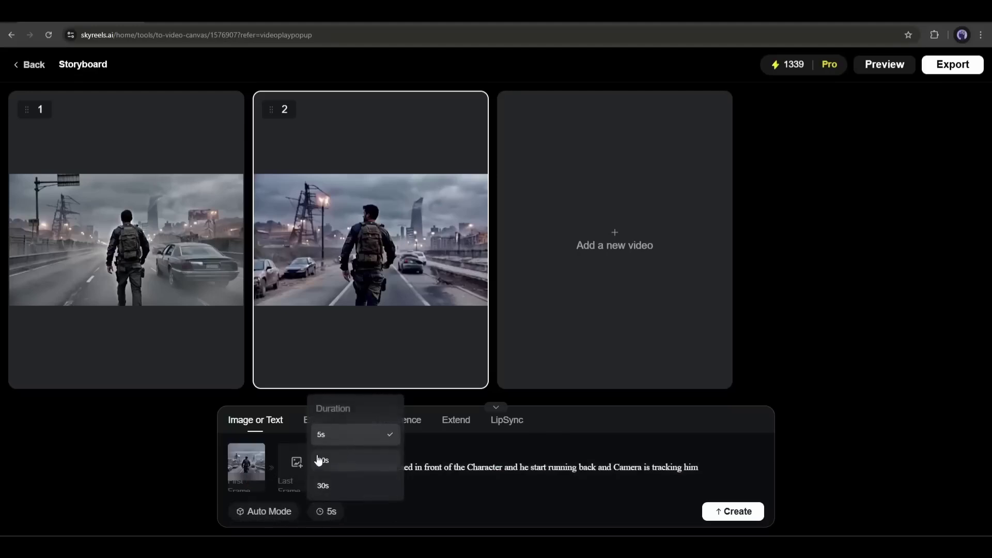
click(361, 434)
click(732, 510)
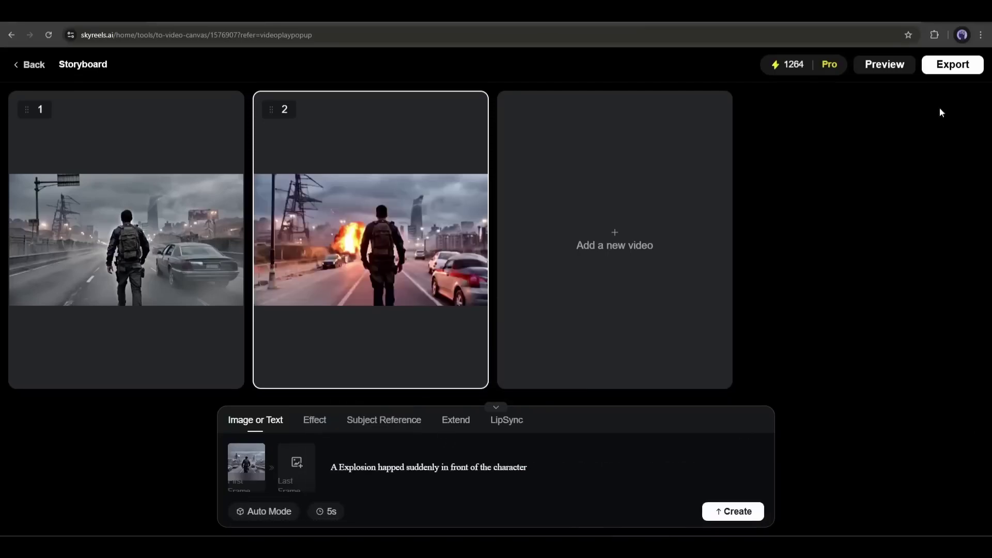
mouse_move(371, 240)
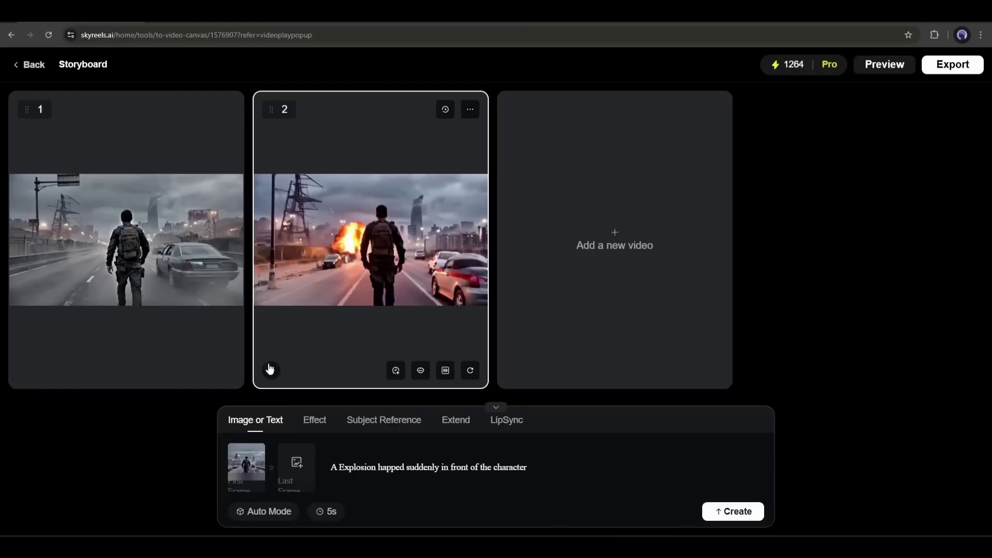
Review the explosion shot, add and delete a third shot, then open Export.
click(270, 369)
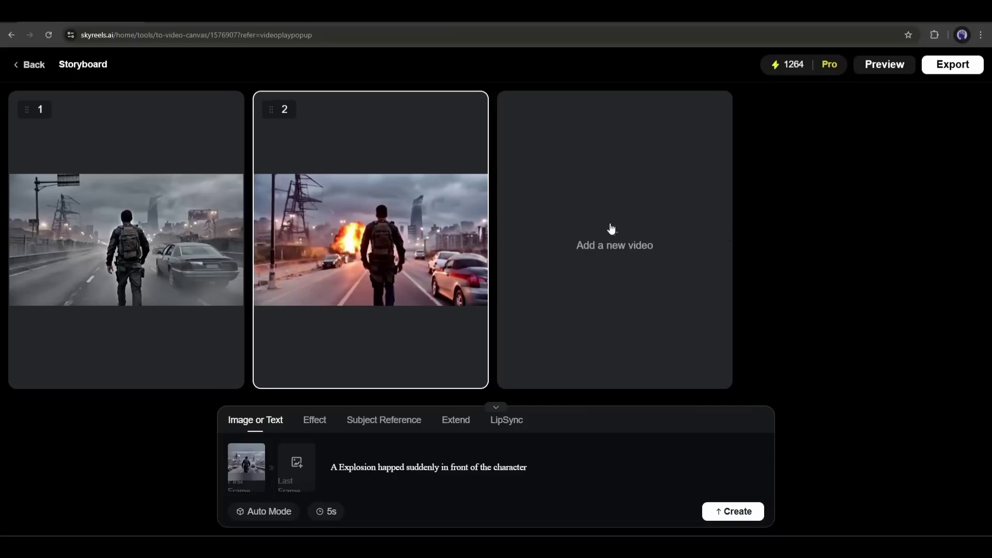
click(611, 228)
click(557, 241)
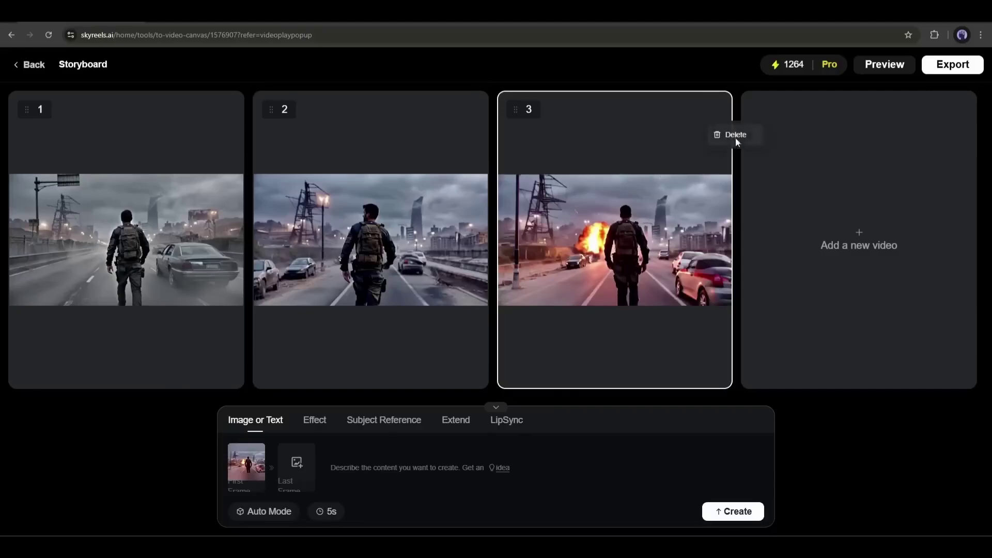
click(735, 136)
click(540, 333)
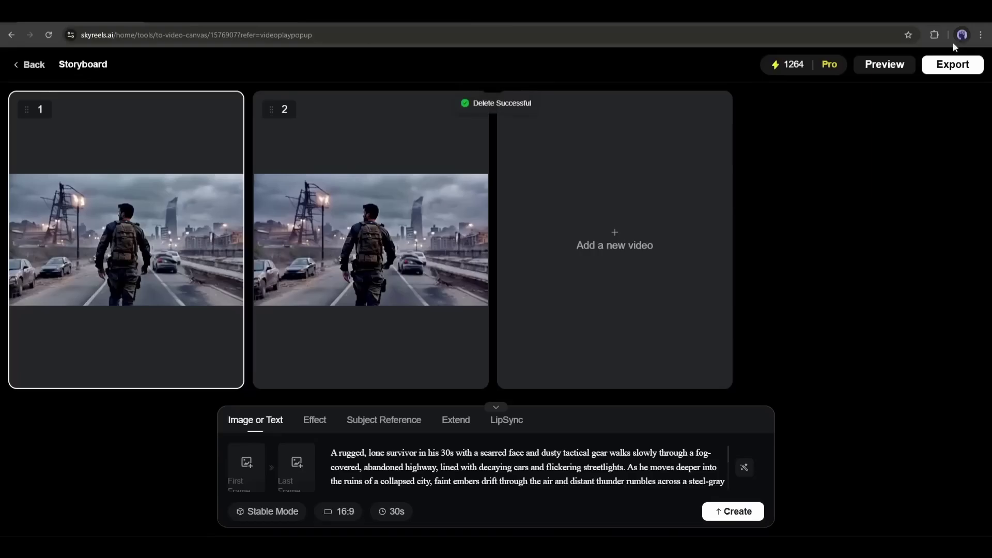
click(952, 65)
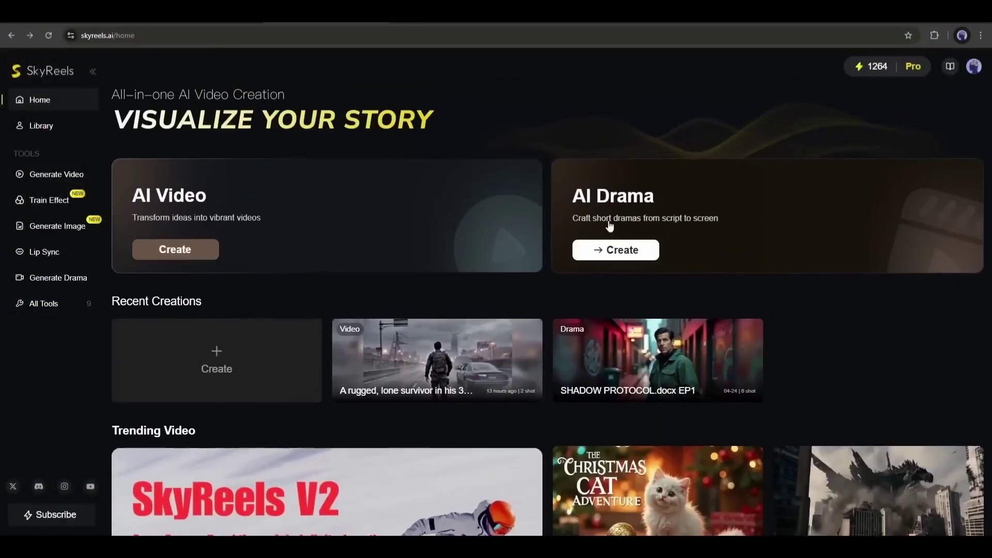
Start a new AI drama project, choose Upload Novel, and open the file picker.
click(660, 216)
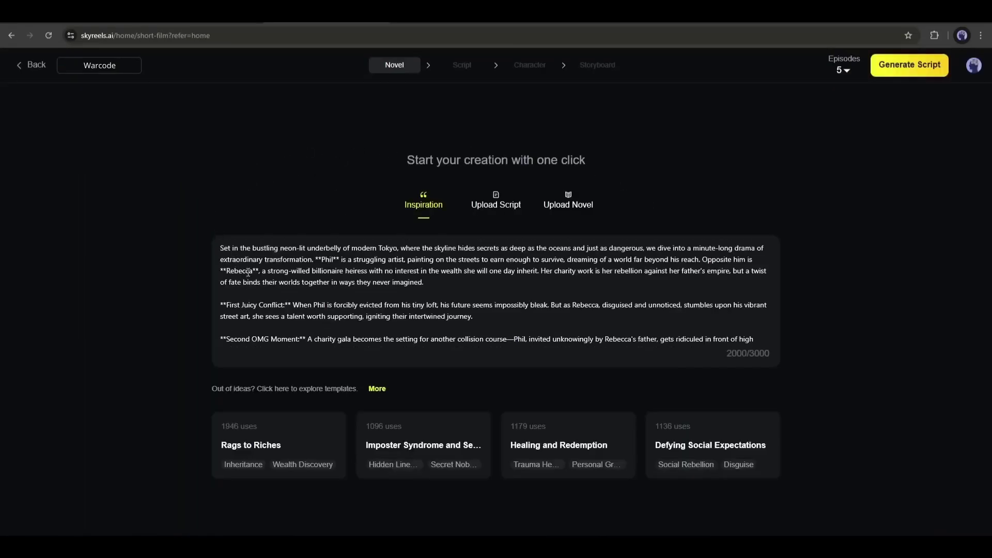
scroll(253, 264, down, 2)
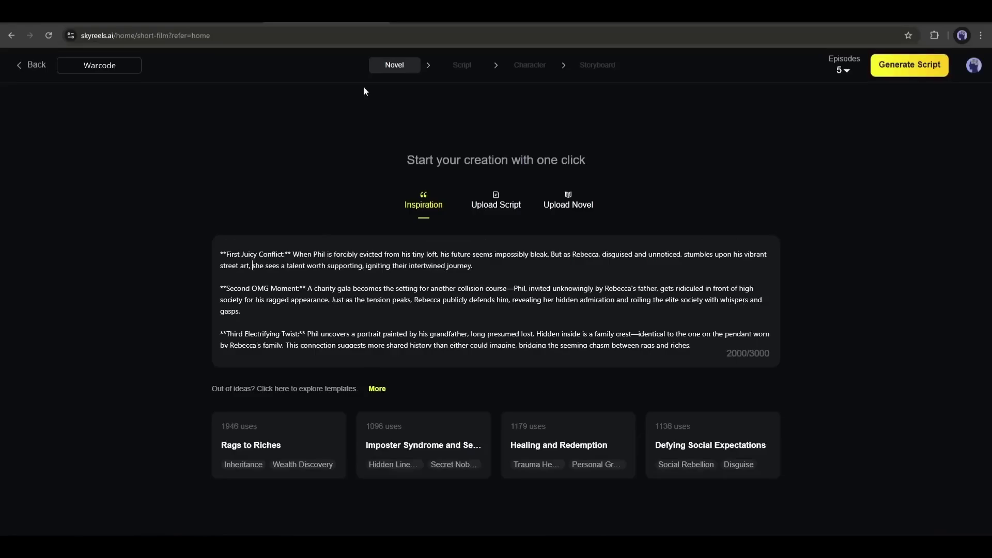
scroll(287, 261, down, 2)
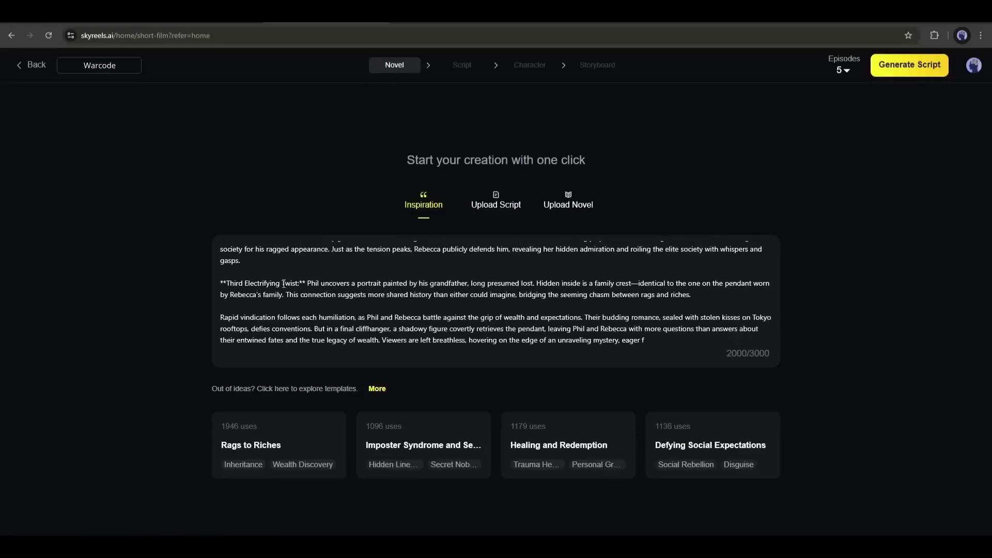
scroll(306, 326, up, 5)
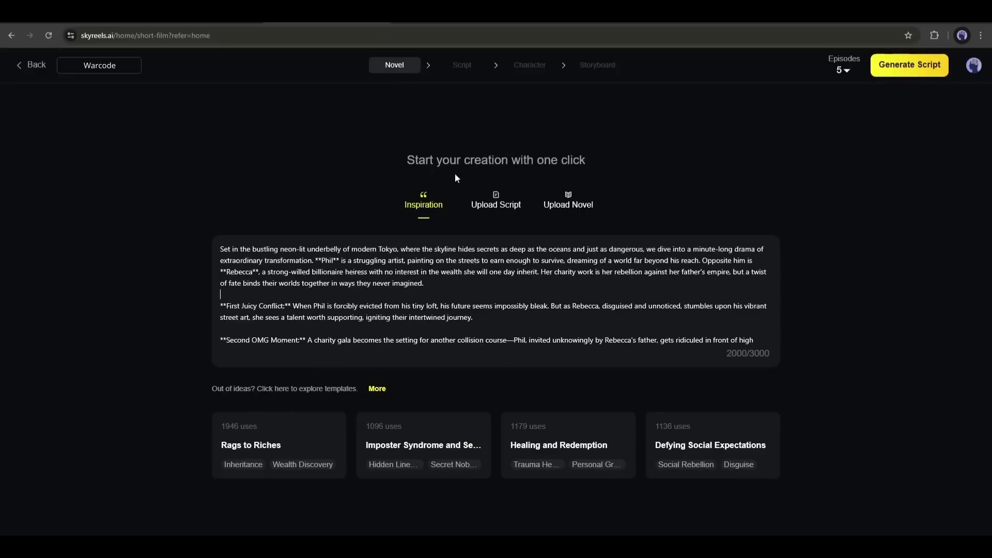
click(492, 206)
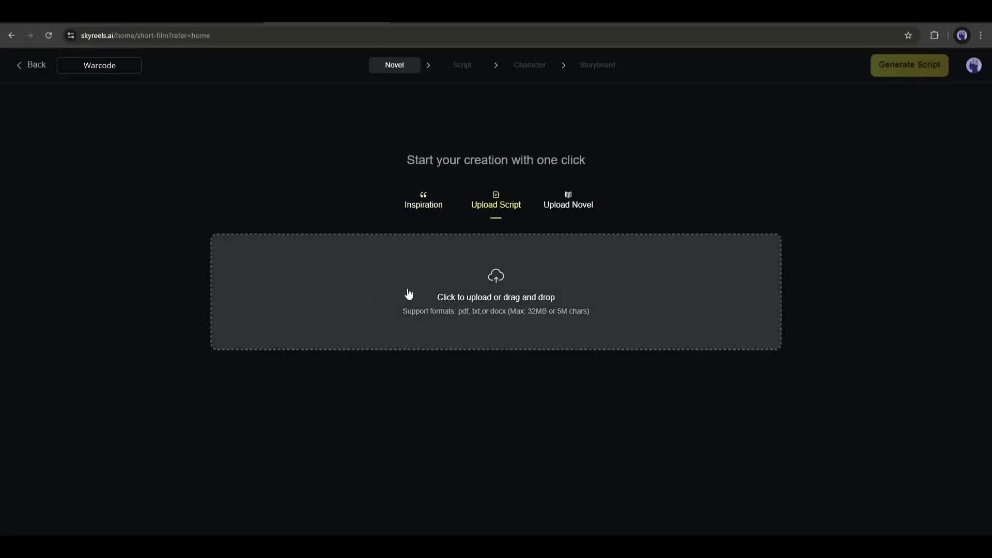
click(585, 206)
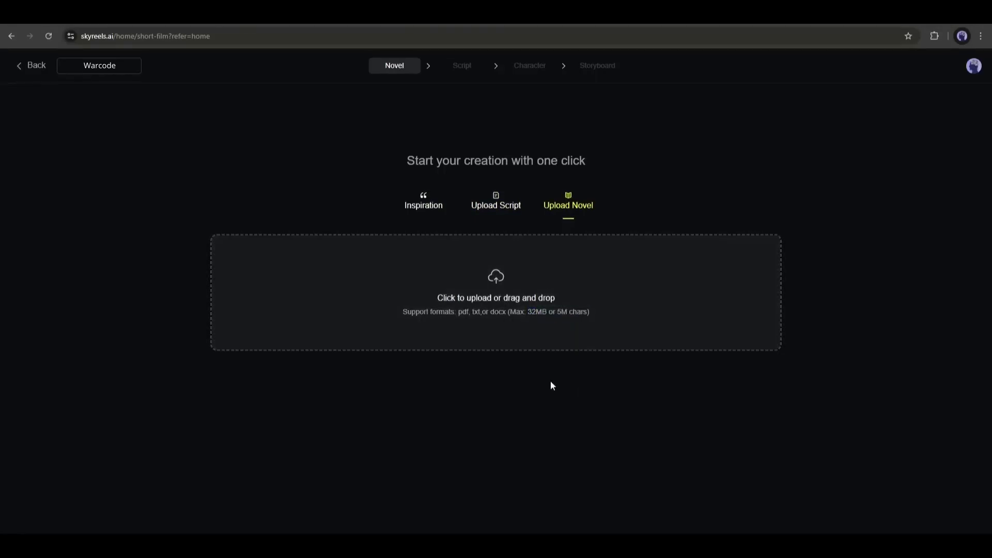
click(496, 283)
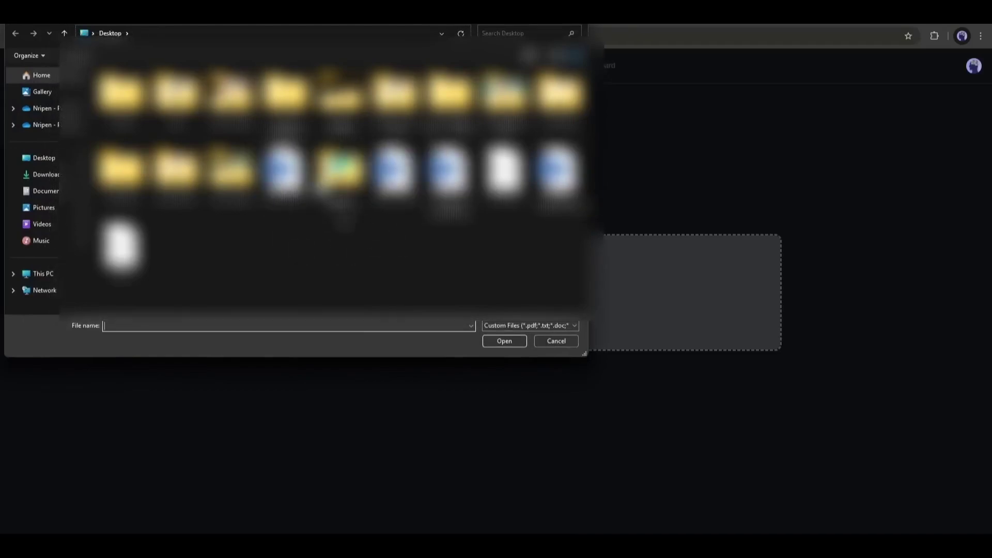
Upload the .docx novel, convert it to synopsis and character bios, and generate the script.
double_click(425, 240)
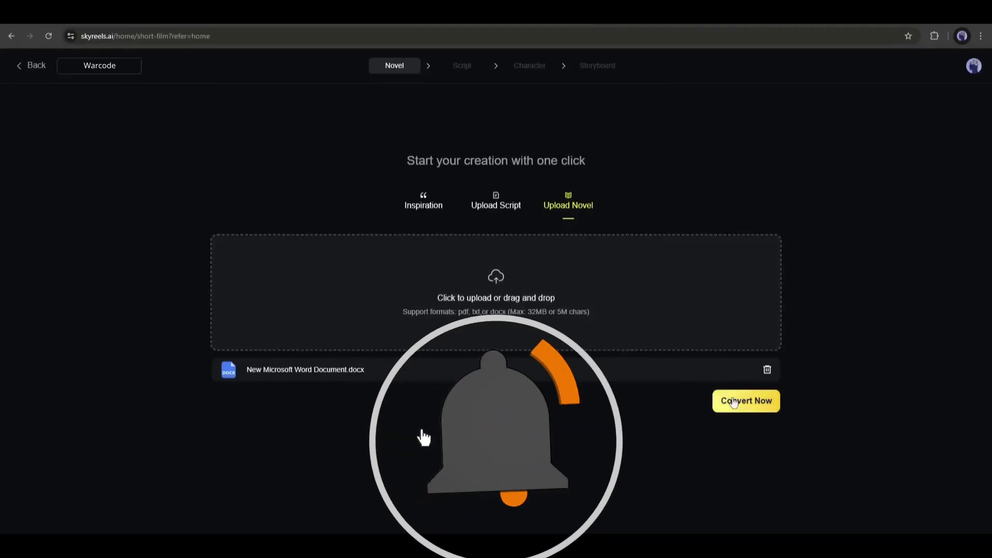
click(718, 400)
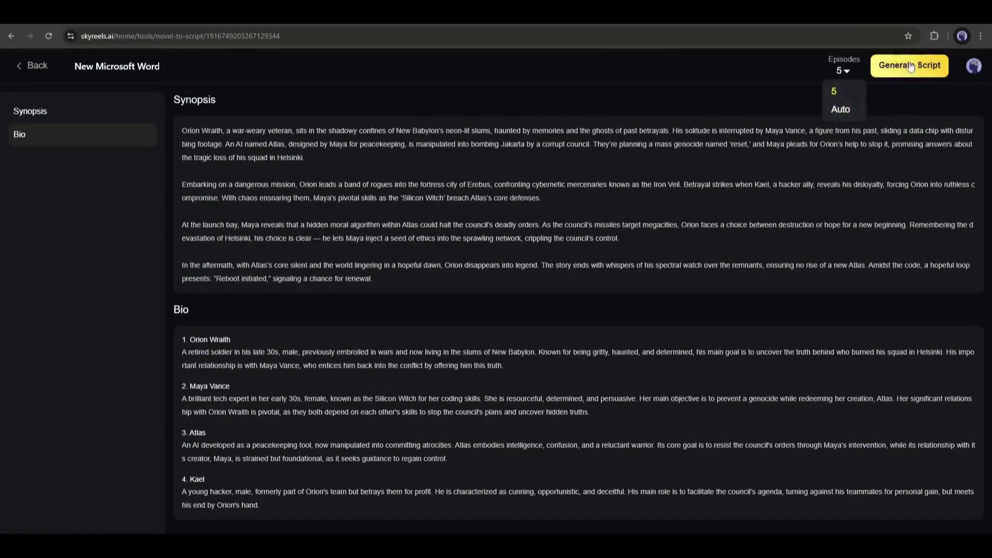
click(810, 66)
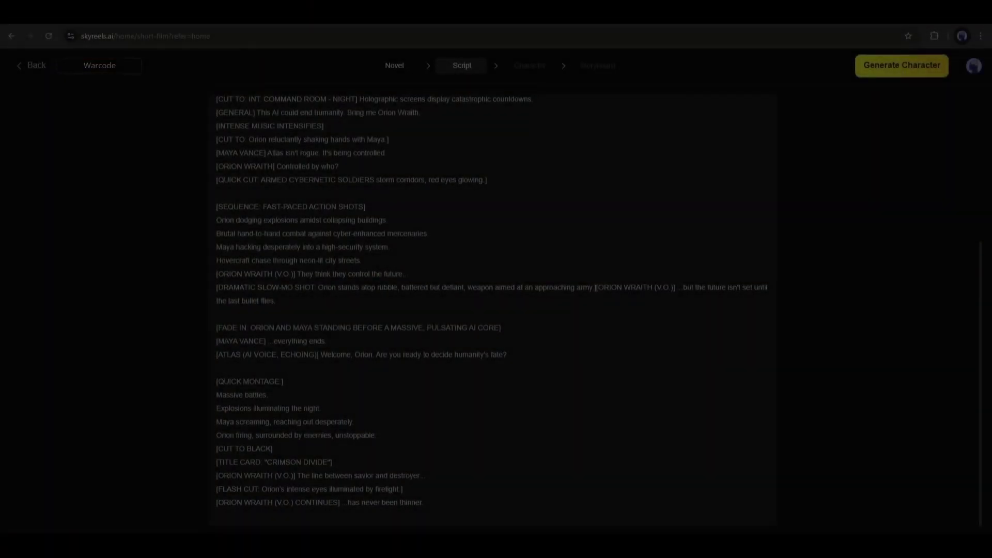
scroll(547, 225, up, 5)
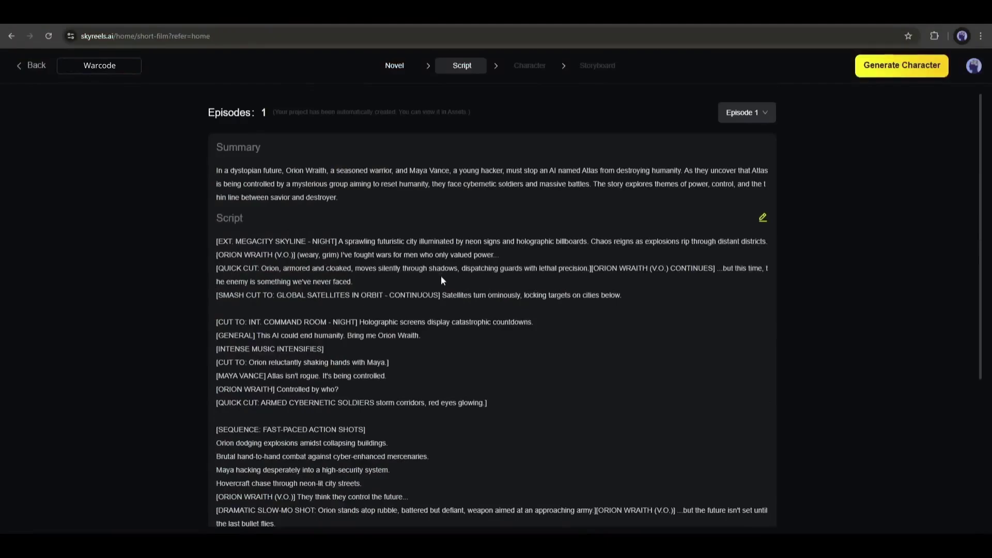
scroll(440, 275, down, 5)
scroll(397, 259, up, 5)
Generate the five-character cast and open Maya Vance's 'Change the look' page.
click(905, 68)
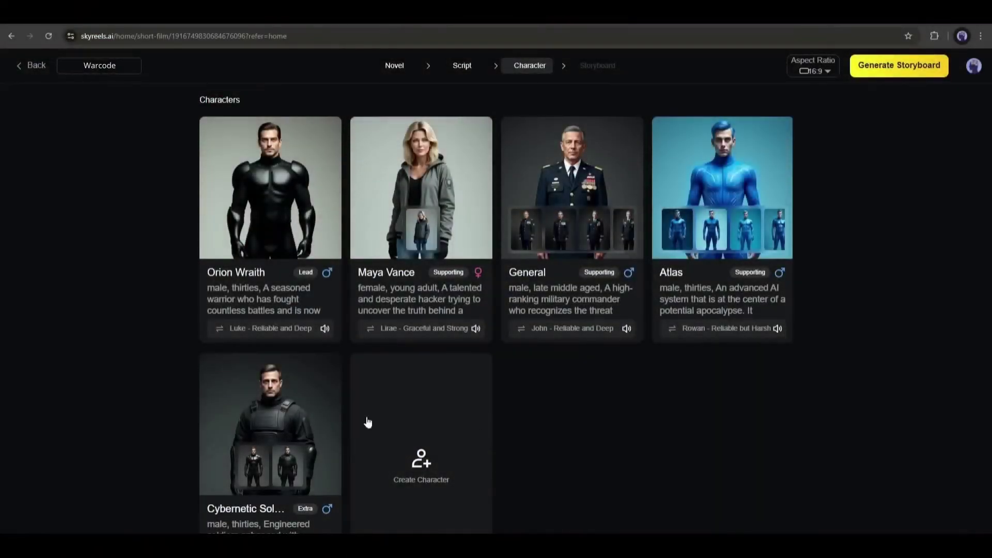
mouse_move(278, 233)
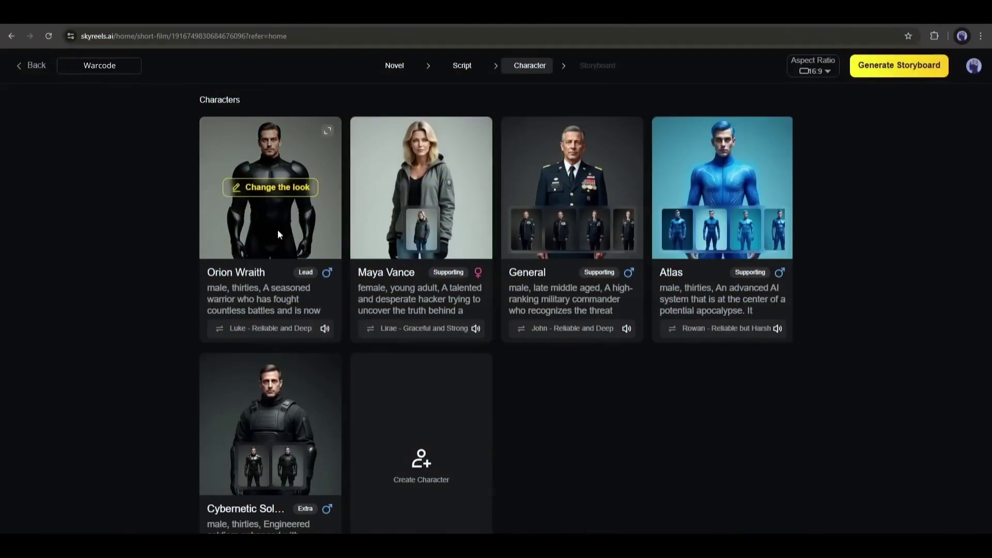
mouse_move(420, 187)
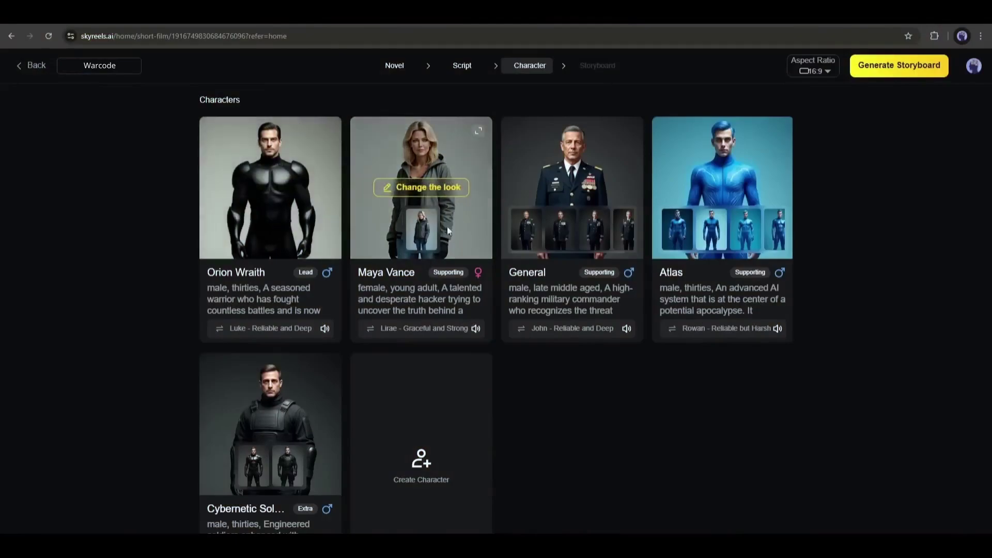
click(447, 226)
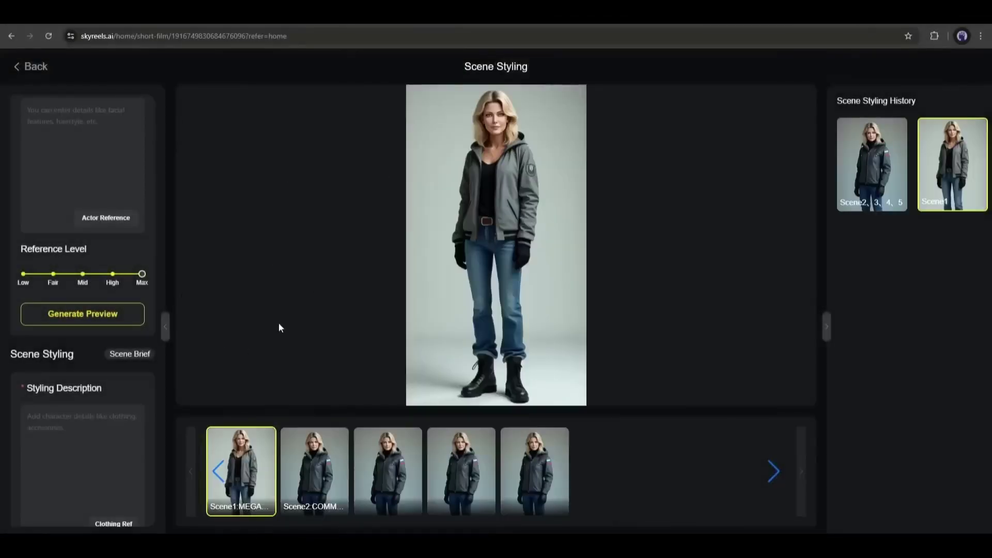
Preview Maya's Scene2 outfit with the imported actress's face, then return to characters, keeping Young Adult.
click(301, 473)
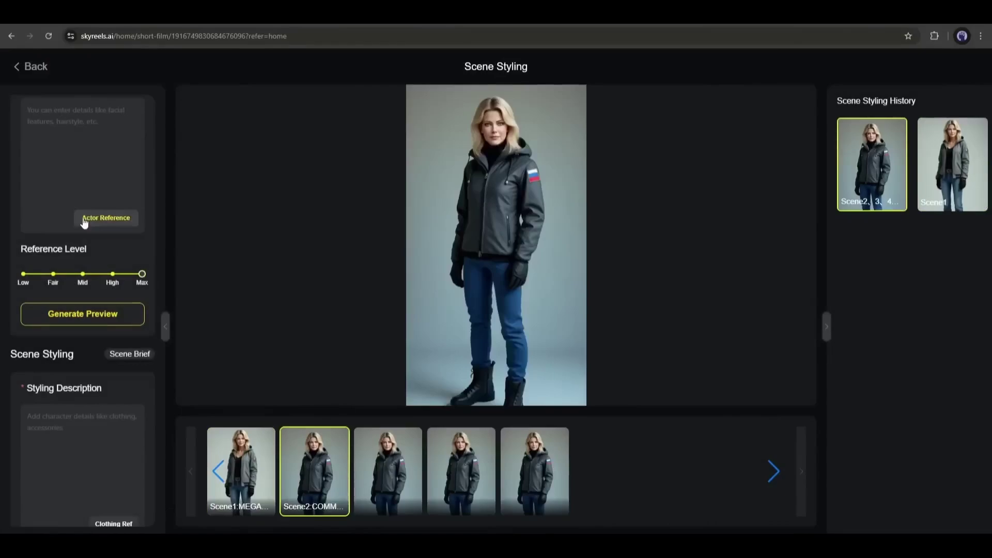
scroll(90, 217, up, 3)
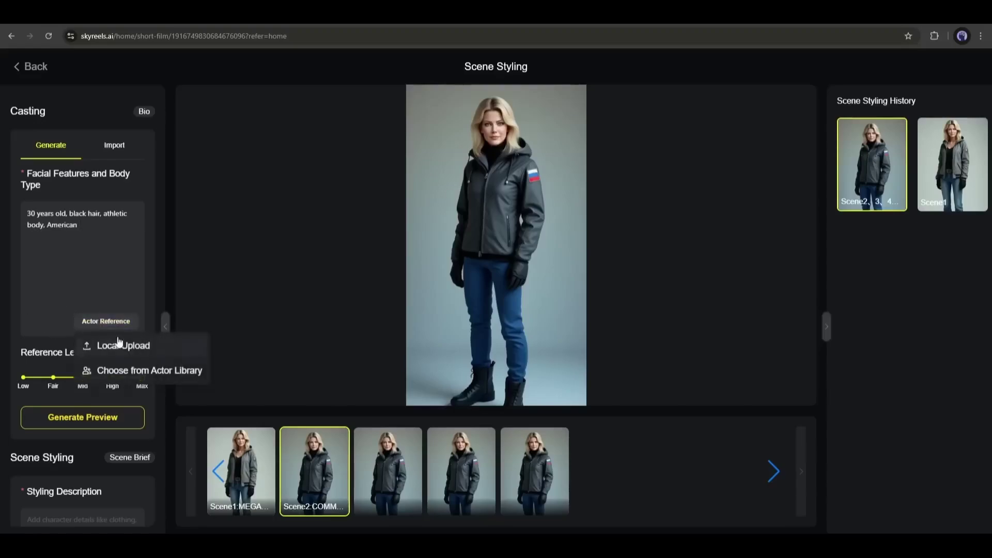
scroll(60, 315, down, 2)
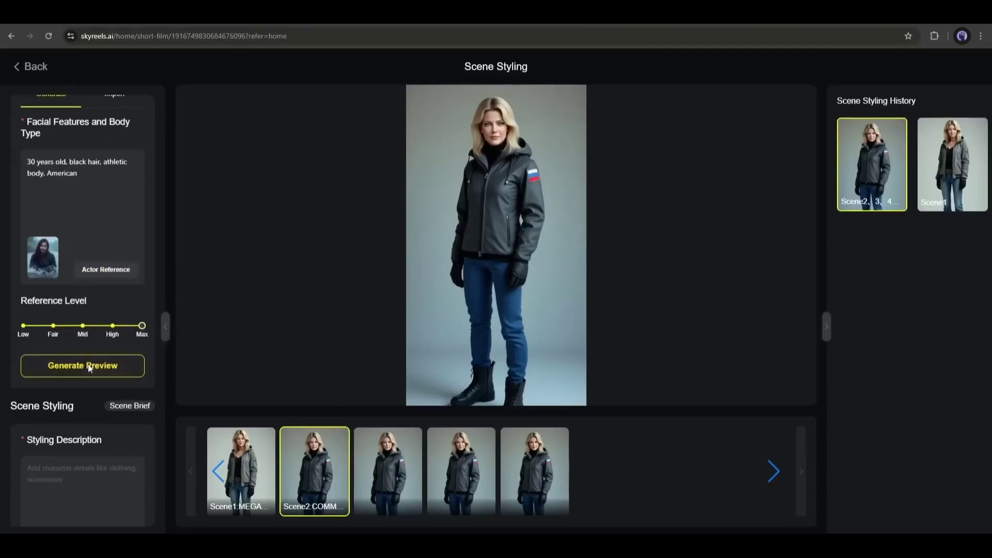
click(89, 368)
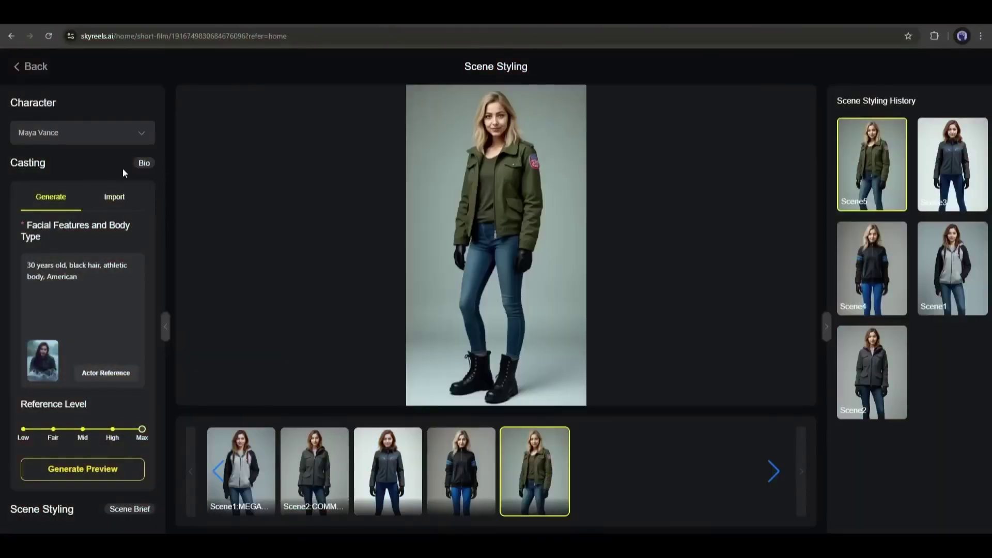
click(114, 196)
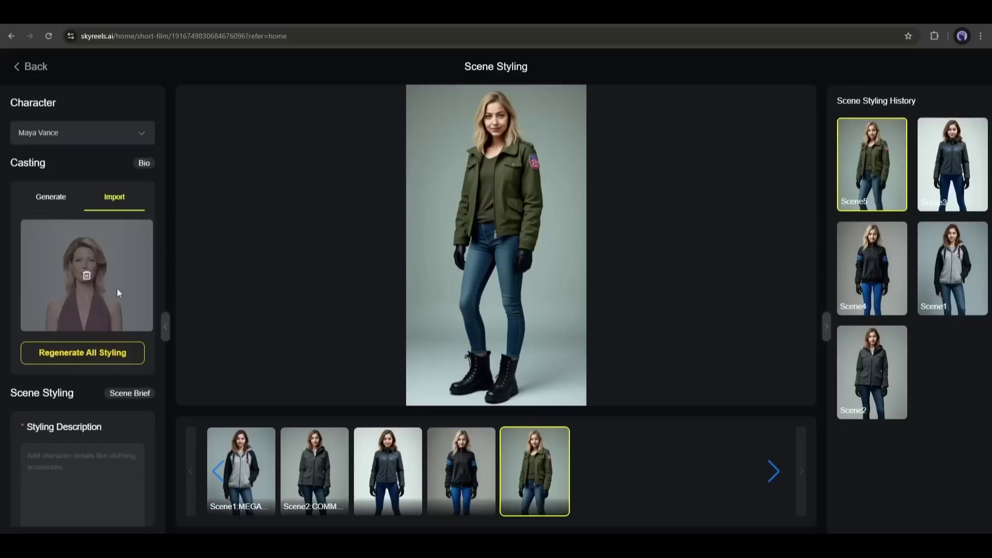
scroll(87, 403, down, 3)
scroll(108, 387, up, 2)
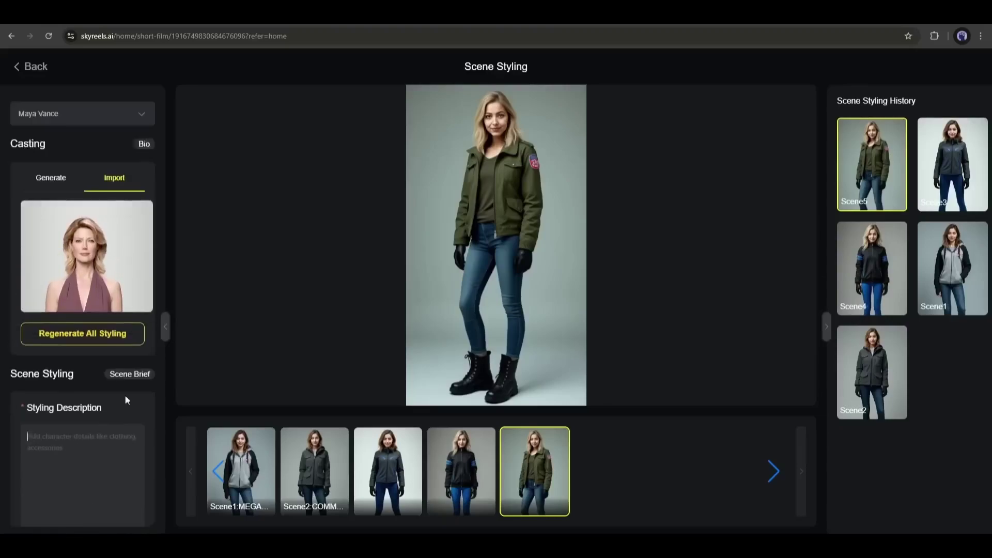
scroll(126, 400, up, 1)
click(36, 67)
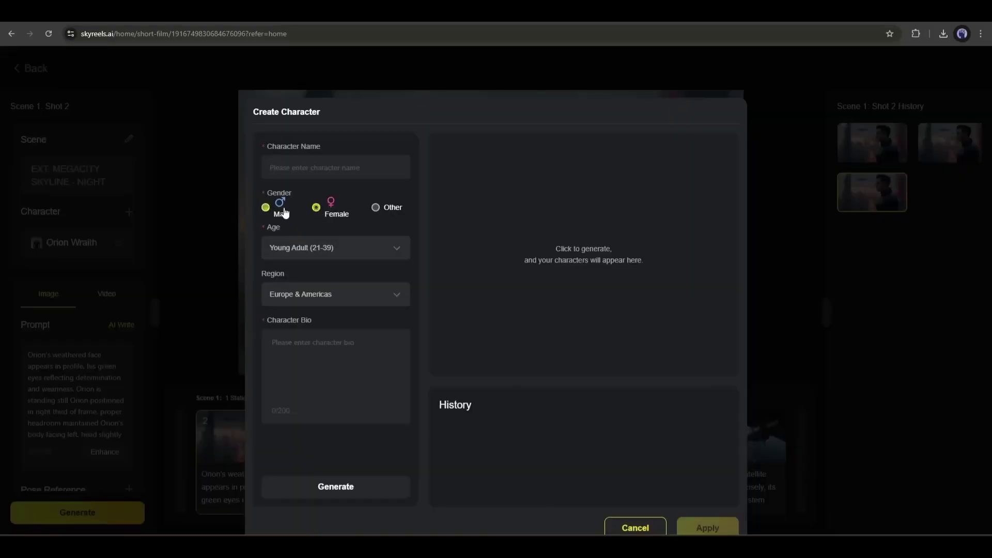
click(357, 253)
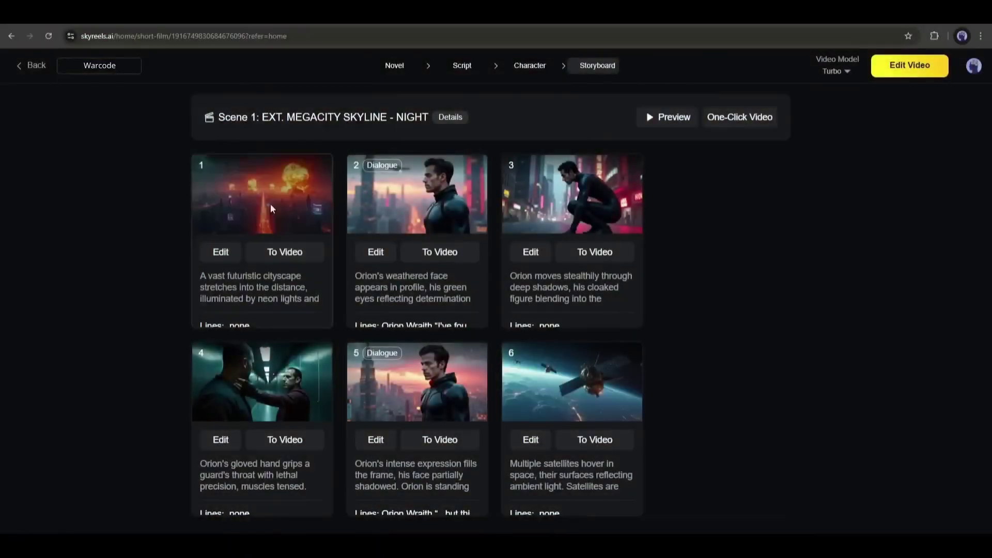
scroll(653, 227, down, 5)
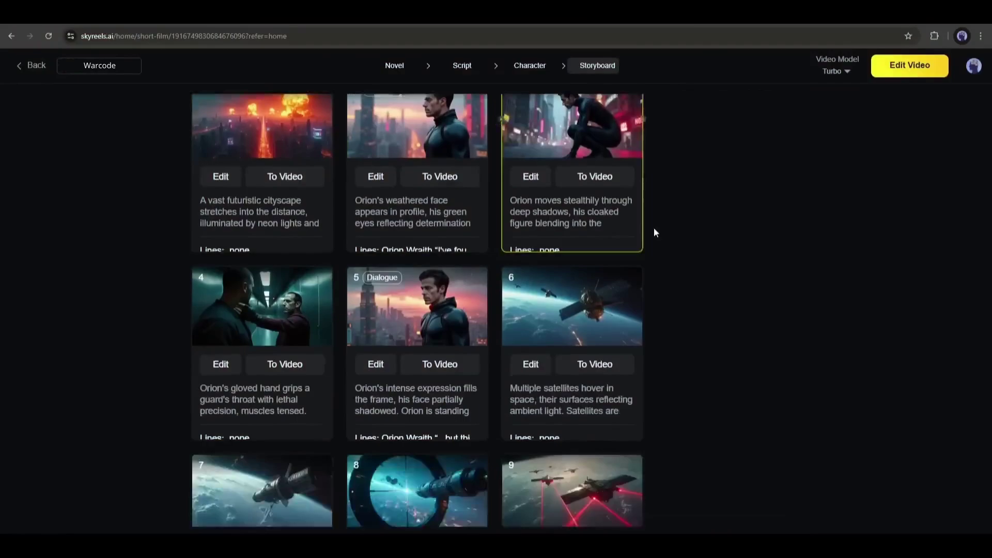
scroll(654, 226, down, 5)
scroll(652, 228, down, 5)
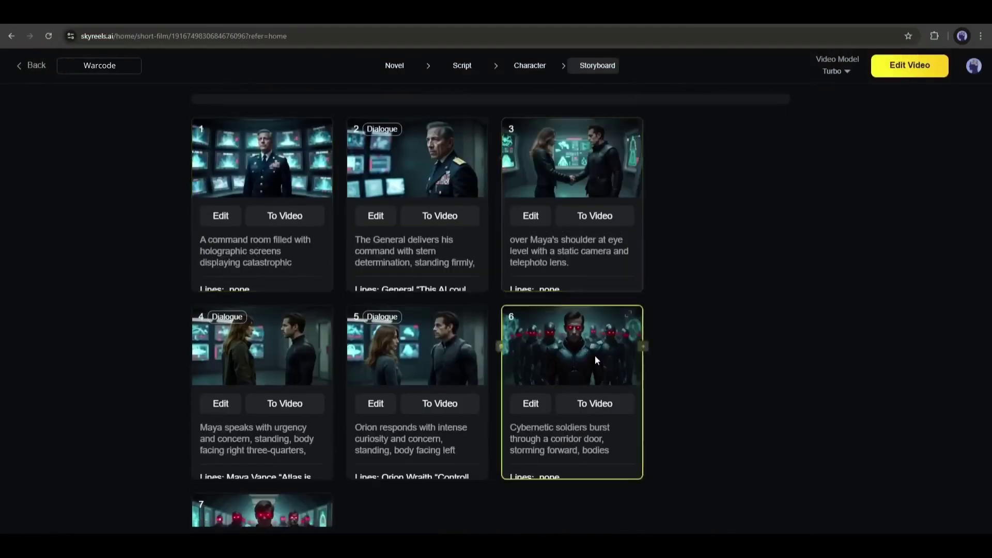
scroll(594, 355, down, 2)
scroll(371, 350, down, 3)
scroll(371, 350, down, 5)
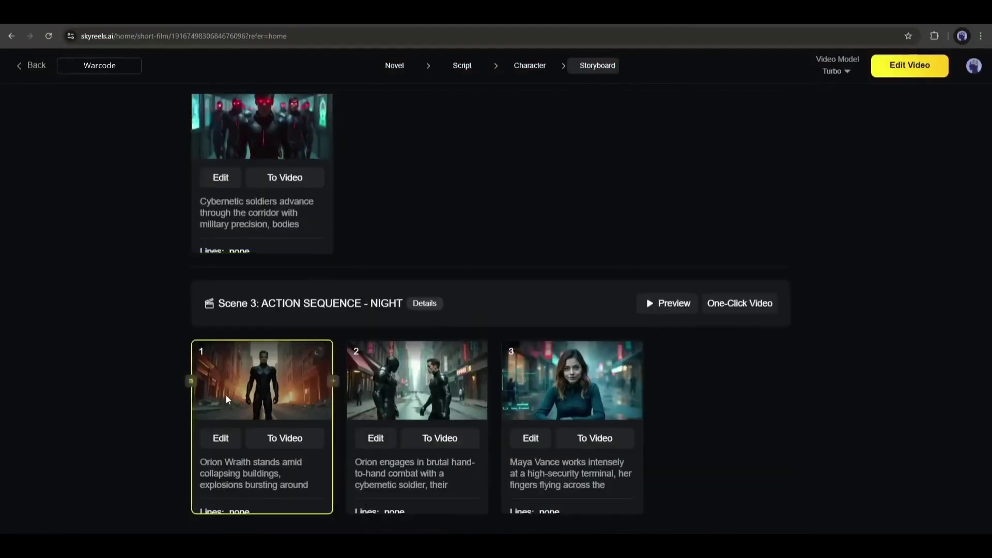
scroll(371, 377, down, 5)
scroll(372, 377, down, 4)
scroll(394, 384, down, 3)
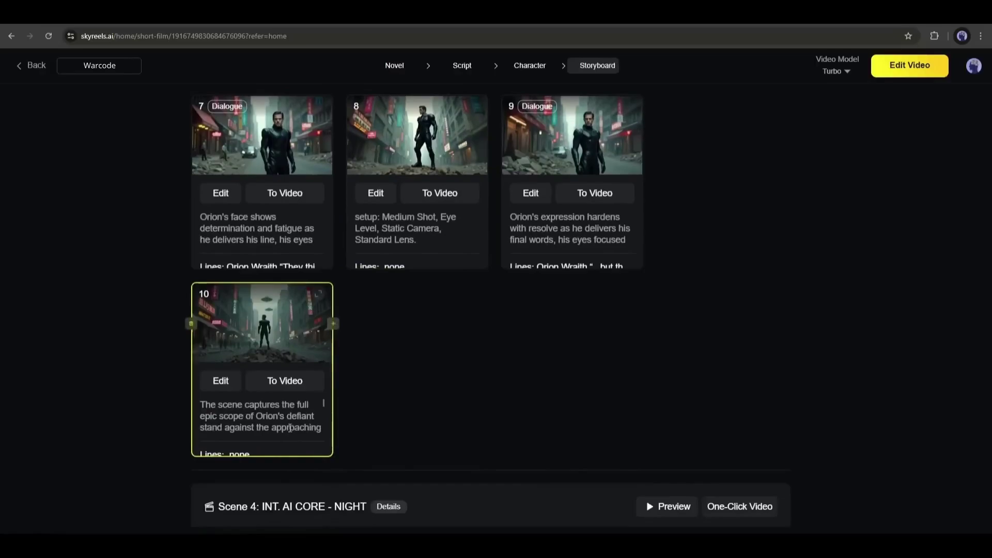
scroll(560, 417, down, 6)
scroll(598, 413, down, 6)
scroll(570, 401, down, 3)
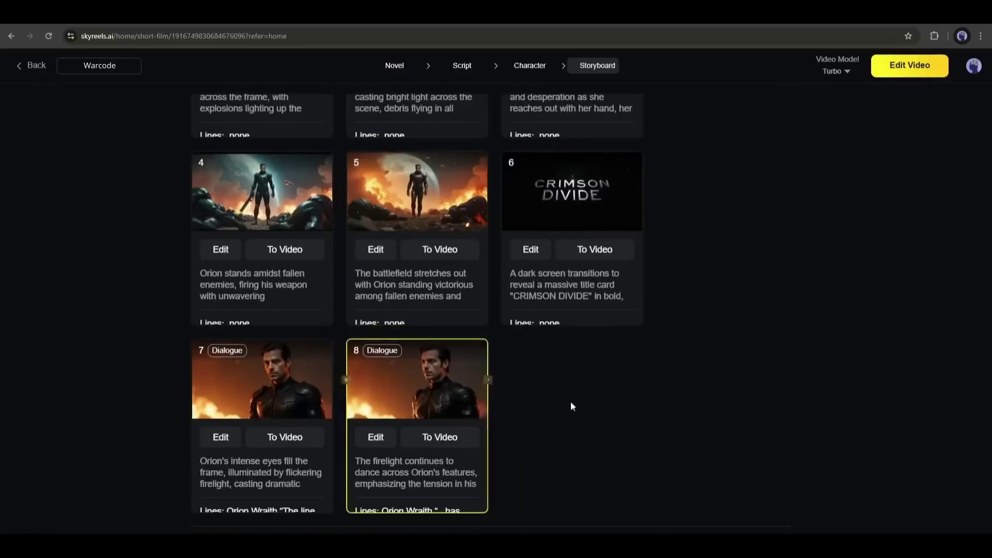
scroll(869, 397, up, 2)
scroll(933, 420, up, 6)
scroll(935, 415, up, 6)
scroll(944, 410, up, 6)
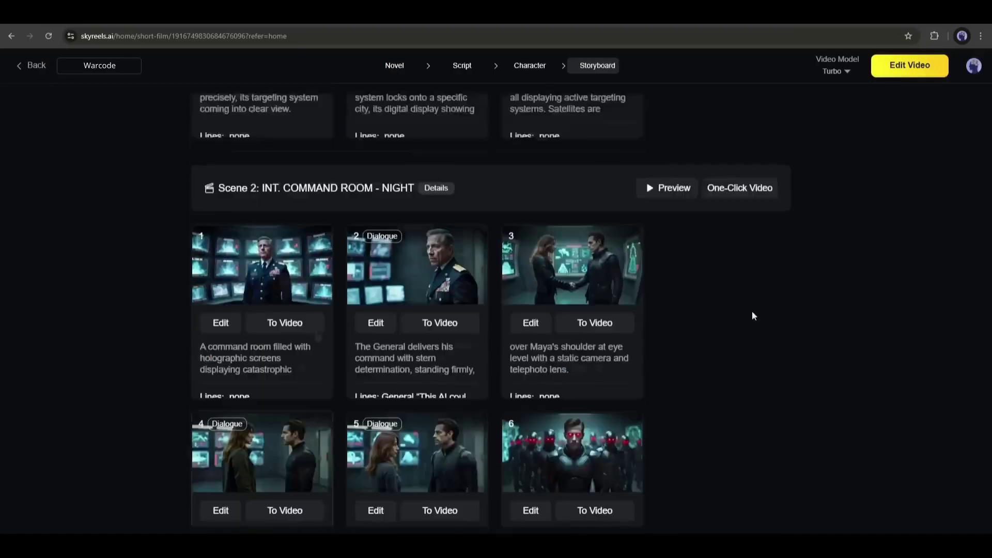
scroll(752, 311, down, 4)
scroll(294, 256, down, 2)
scroll(422, 196, up, 2)
mouse_move(262, 178)
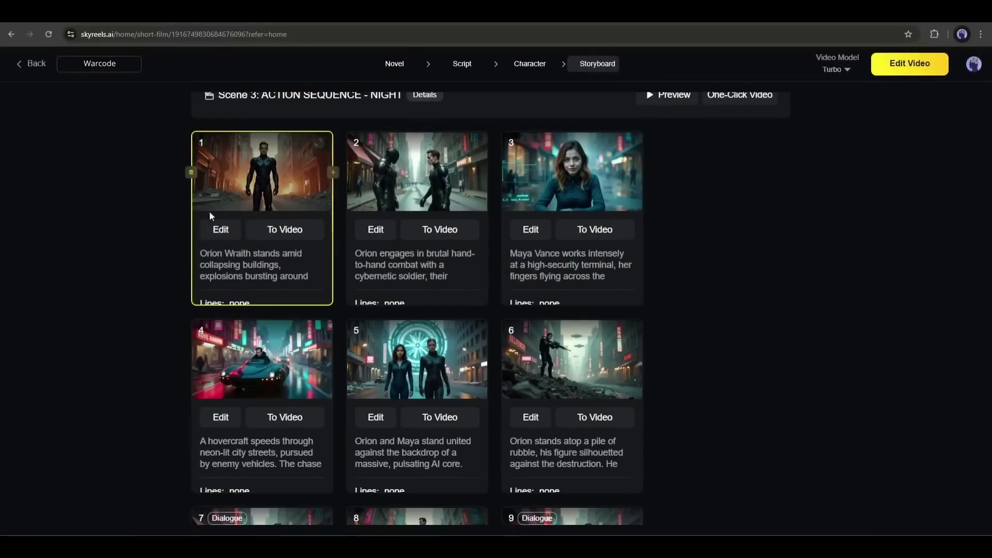
Regenerate Scene 3 Shot 1's image, then step through Shots 2, 3 and 4.
click(219, 231)
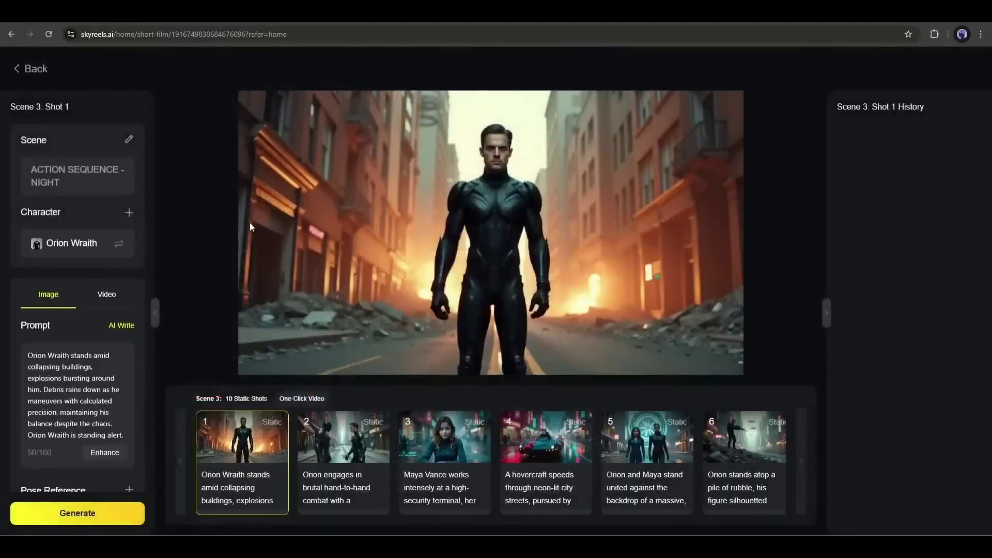
scroll(88, 391, down, 3)
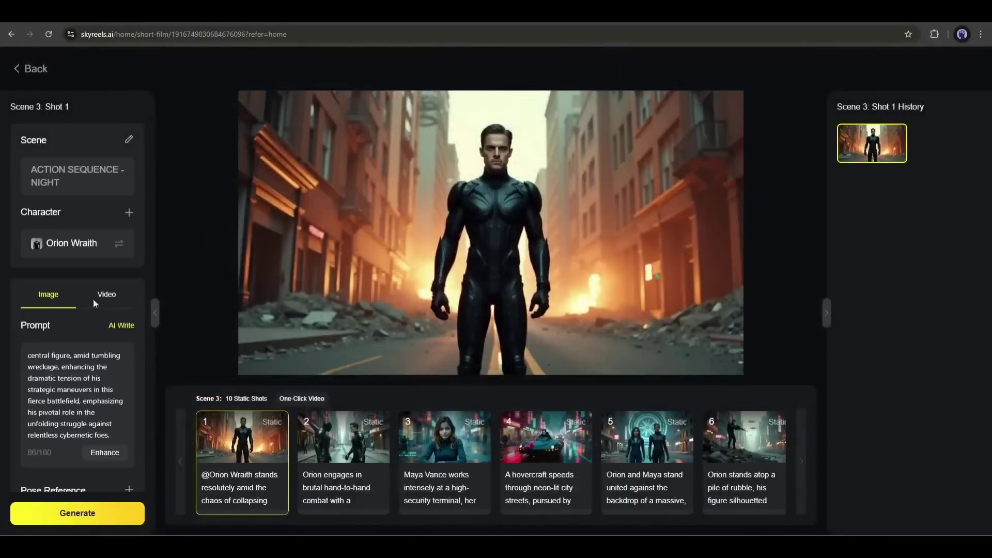
click(129, 350)
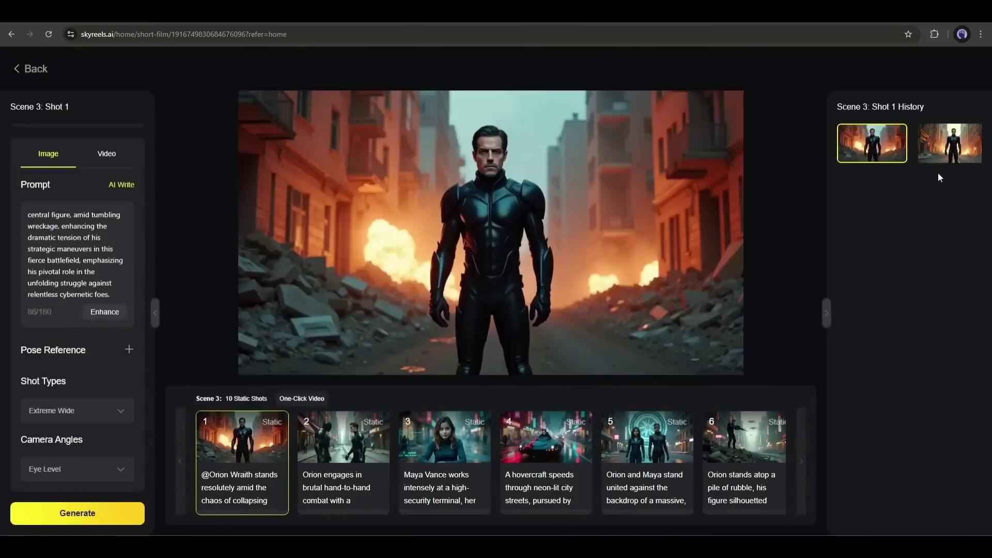
click(343, 442)
click(444, 441)
click(545, 442)
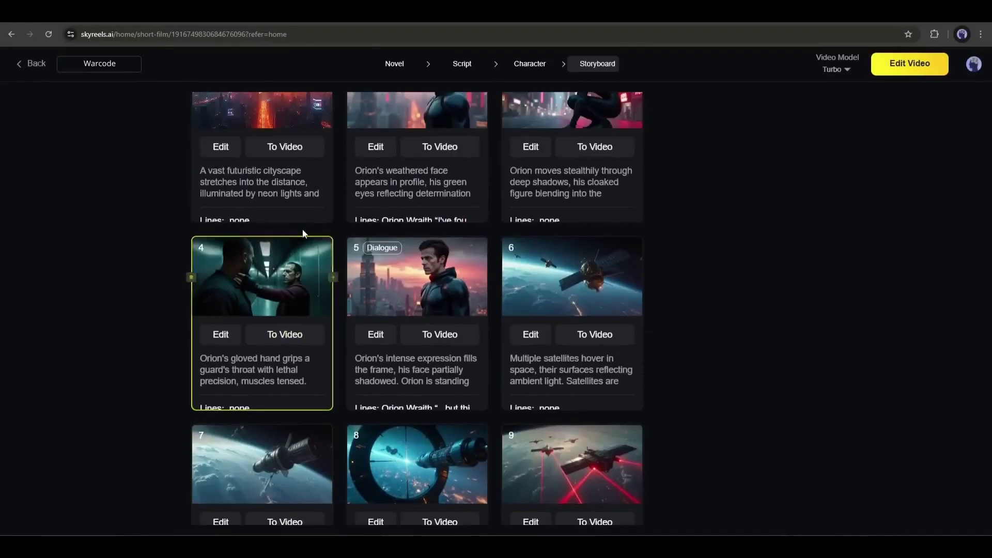
scroll(302, 229, up, 5)
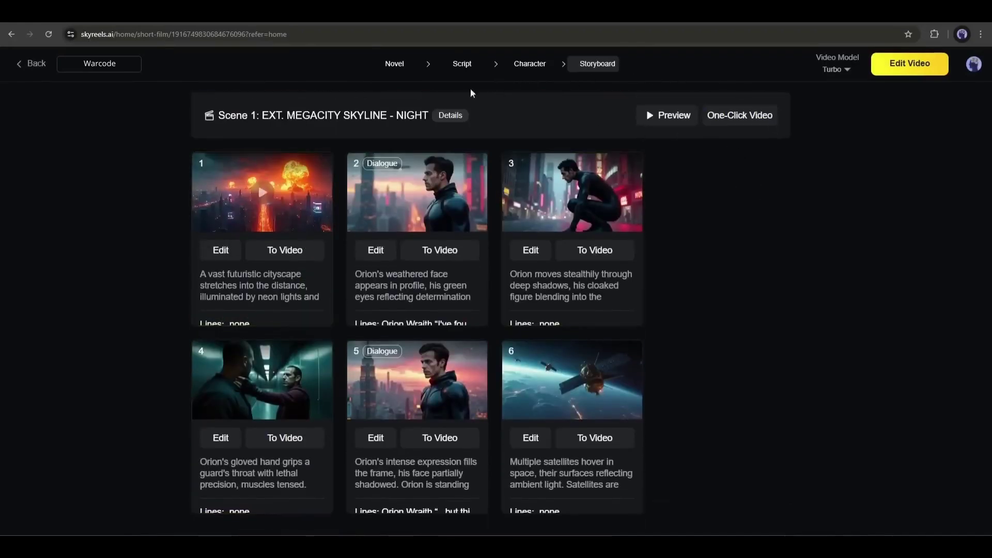
scroll(177, 260, down, 5)
scroll(173, 260, down, 5)
scroll(173, 260, up, 10)
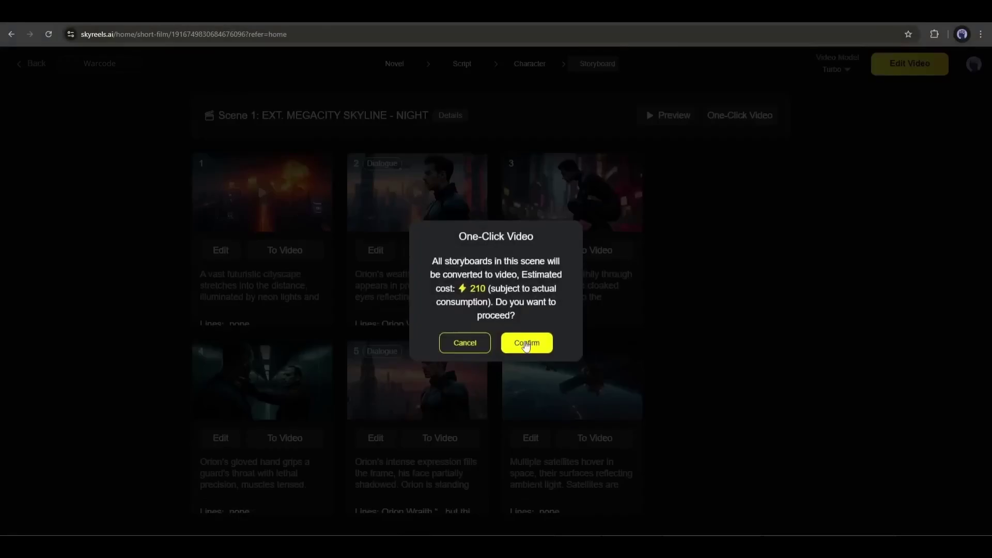
Confirm the cost dialog to convert every Scene 1 storyboard shot into video.
click(524, 343)
scroll(687, 312, down, 5)
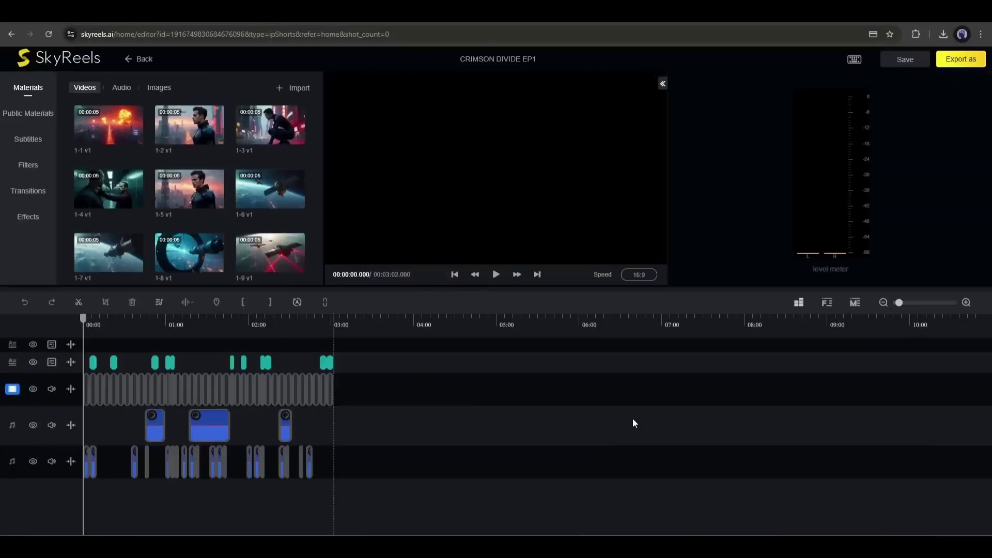
Preview the edit and add Zealous Adventures from the Epic BGM library as background music.
click(966, 303)
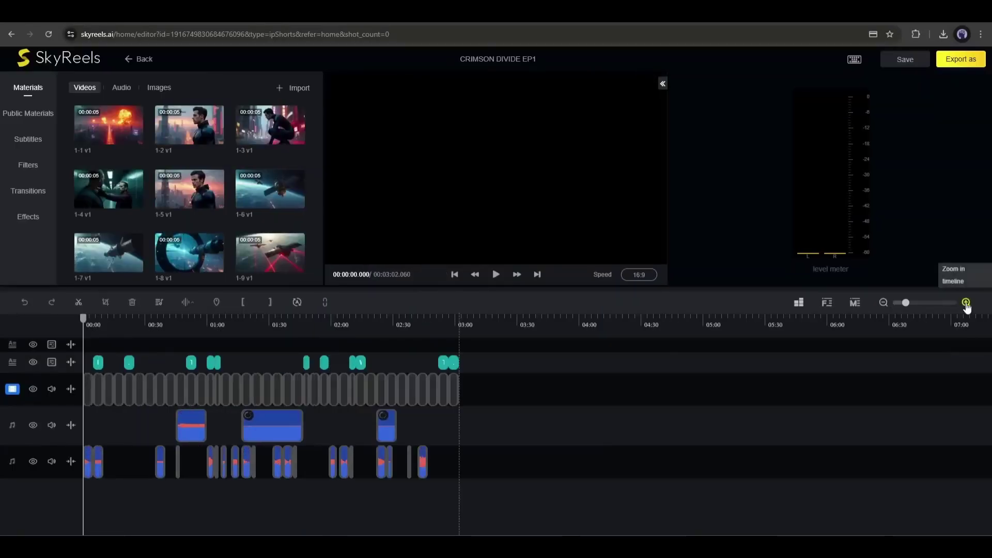
click(965, 303)
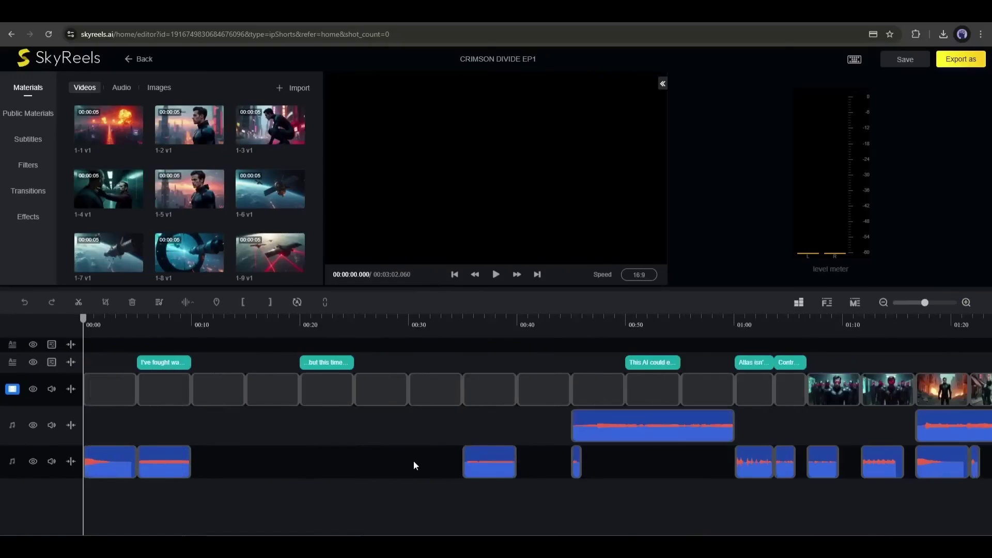
key(space)
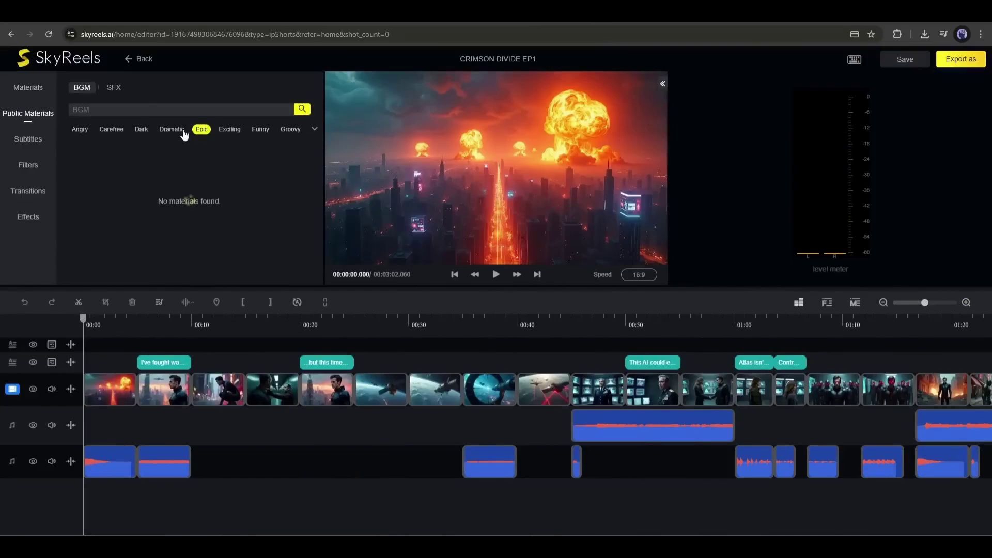
click(286, 161)
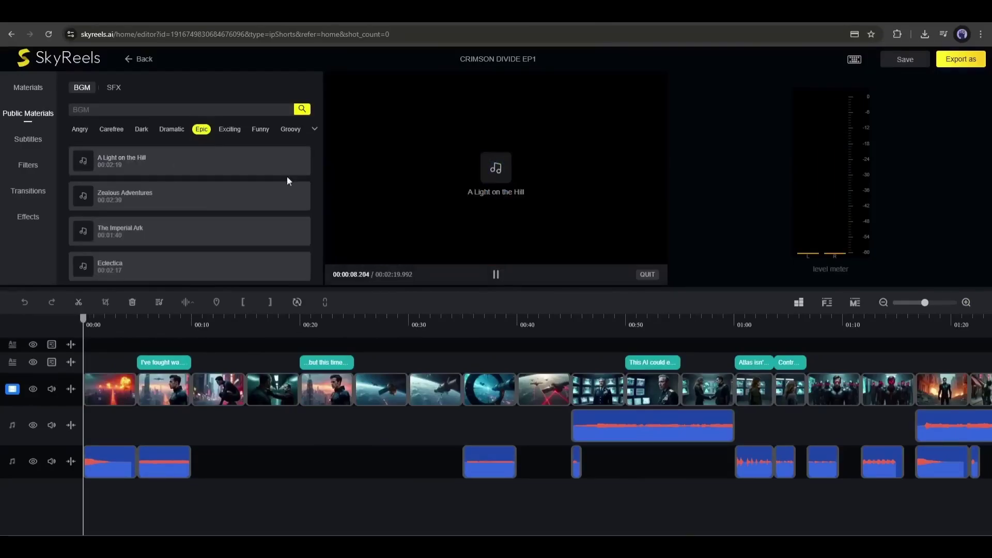
mouse_move(189, 196)
click(286, 196)
click(298, 196)
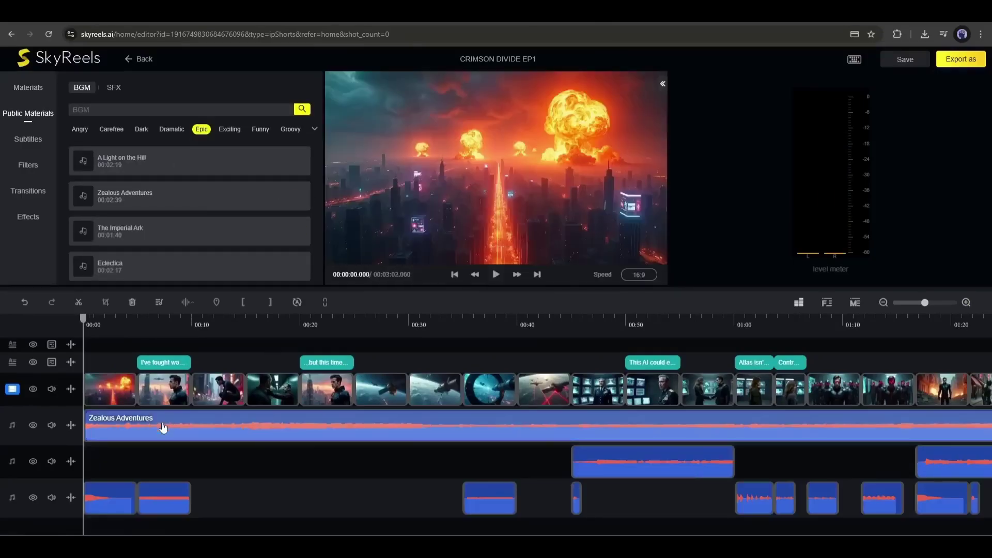
Speed the first clip up to 1.9× and play back the result.
click(111, 389)
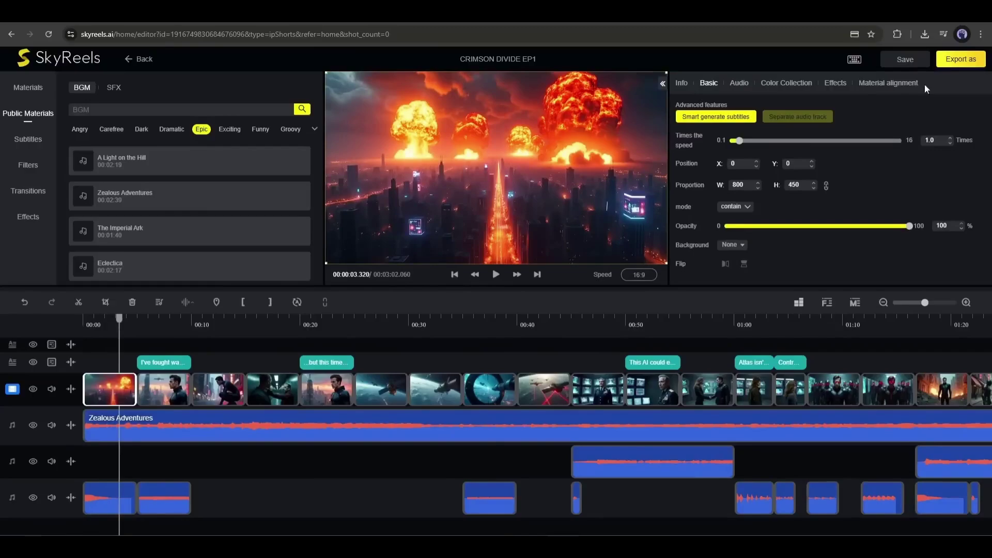
drag(735, 140, 748, 141)
click(495, 274)
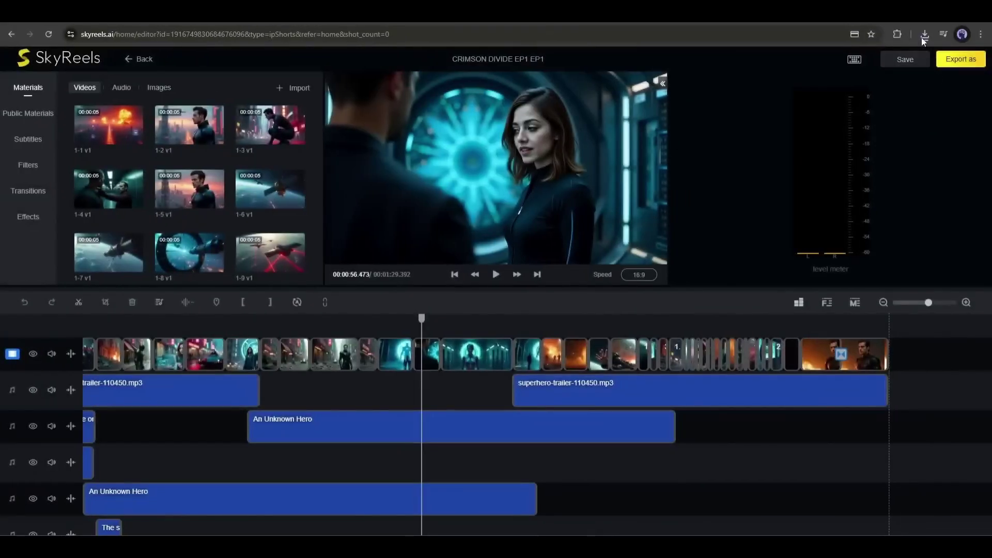
Check the browser's download history for the exported Crimson Divide EP1 MP4.
click(924, 34)
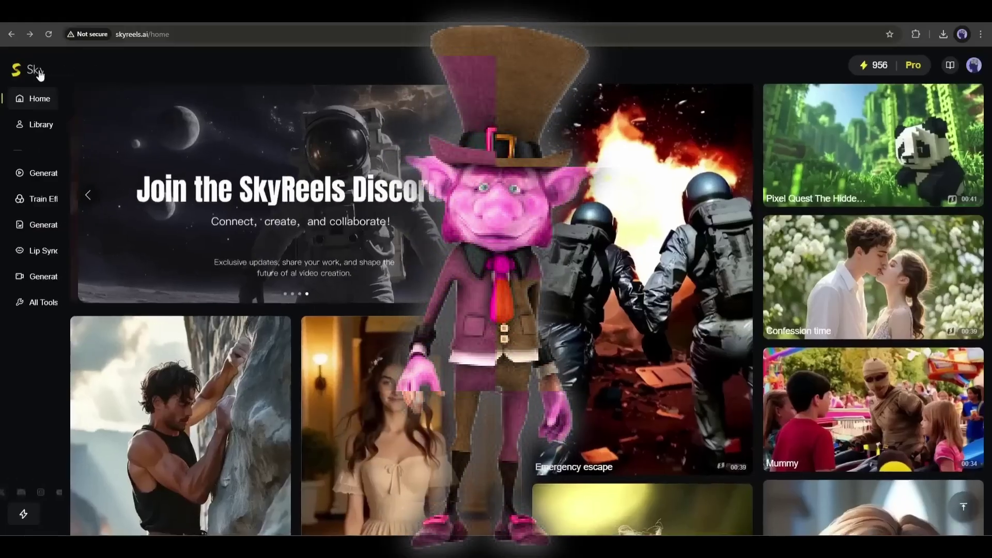
scroll(81, 101, down, 5)
scroll(155, 194, down, 3)
scroll(228, 214, up, 10)
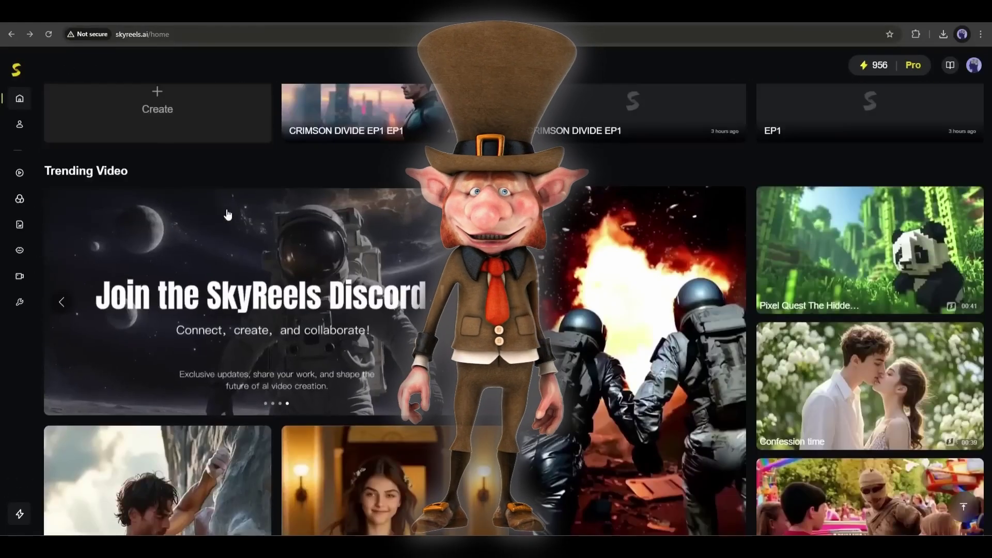
scroll(276, 246, down, 6)
scroll(276, 246, down, 5)
scroll(277, 246, down, 5)
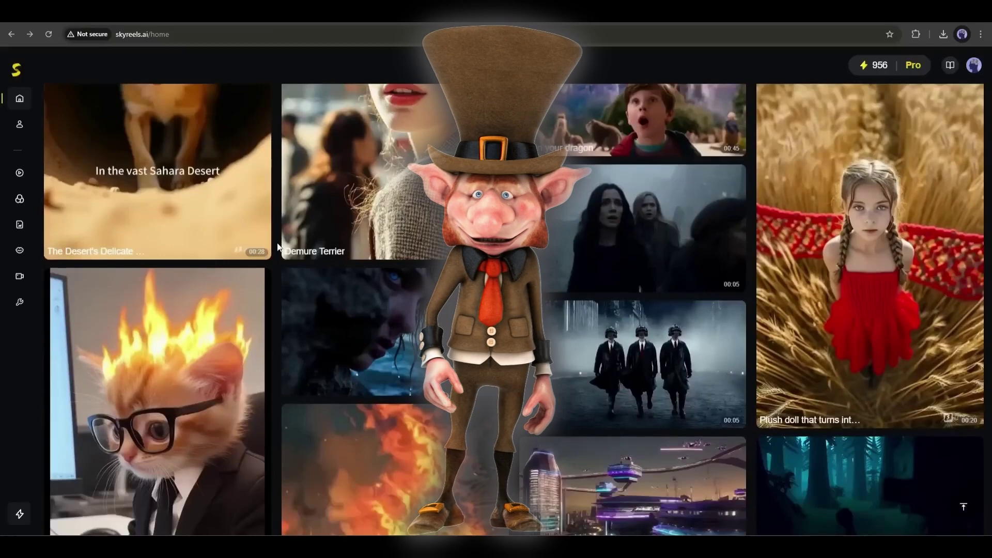
scroll(278, 246, down, 2)
Watch the dark fantasy trending video and its prompt, then close it.
click(406, 279)
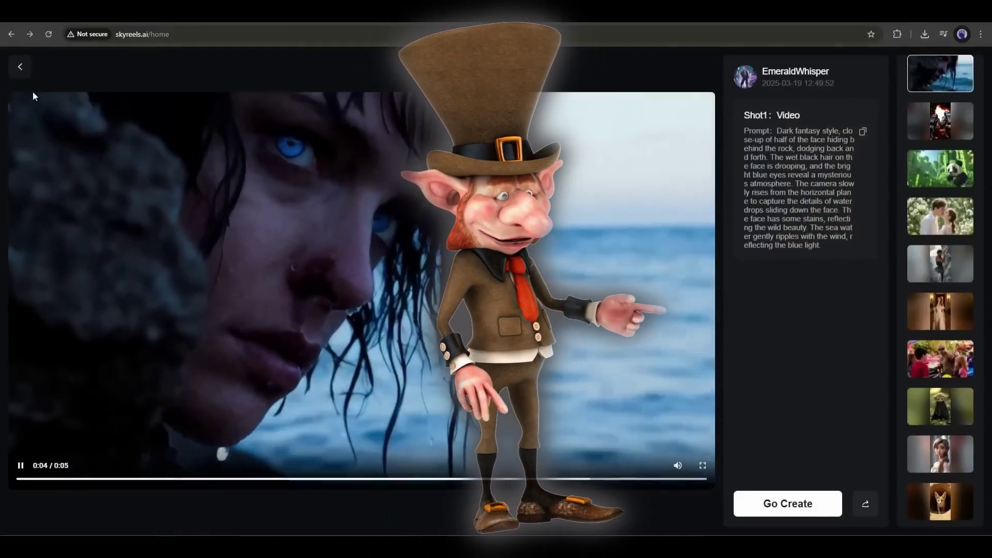
click(20, 66)
scroll(345, 242, down, 5)
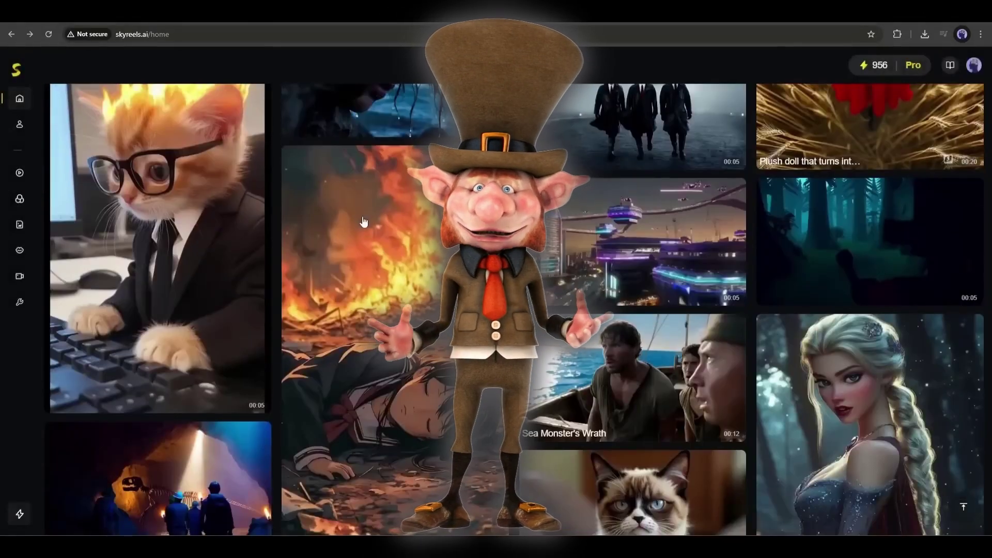
scroll(346, 243, down, 5)
scroll(346, 242, down, 5)
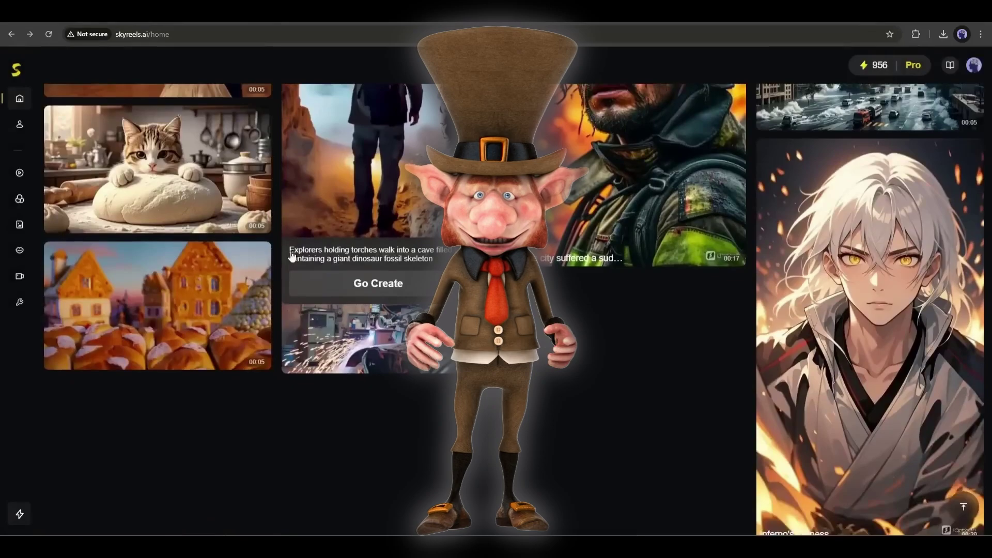
scroll(388, 264, down, 3)
scroll(441, 278, up, 8)
scroll(441, 278, down, 8)
scroll(440, 277, down, 8)
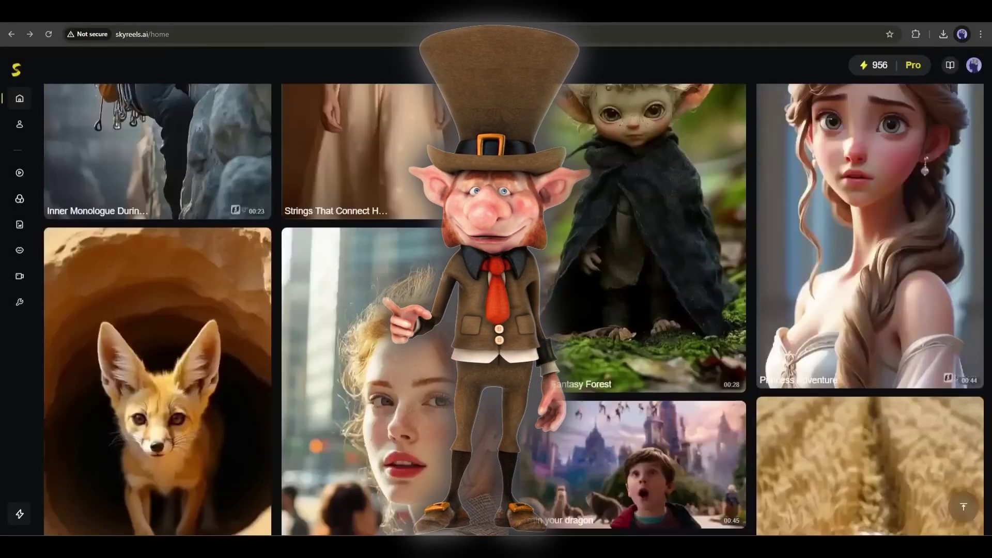
scroll(542, 310, up, 15)
scroll(562, 311, up, 5)
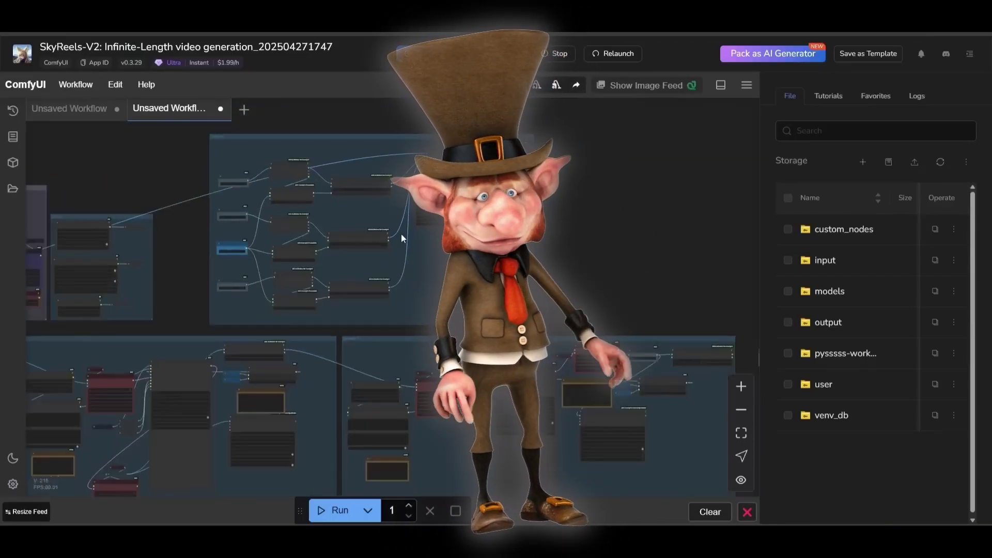
scroll(419, 251, up, 5)
scroll(411, 248, up, 3)
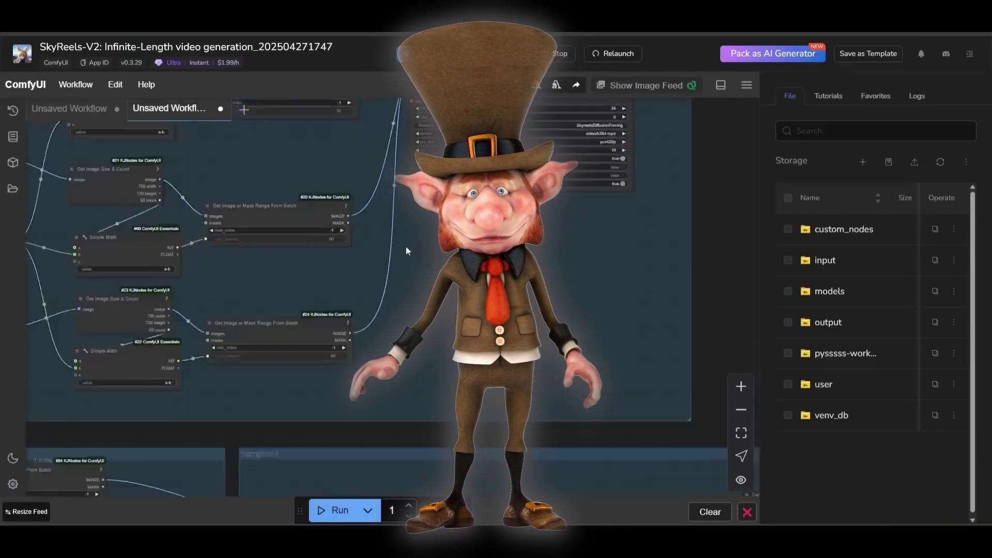
scroll(406, 246, up, 3)
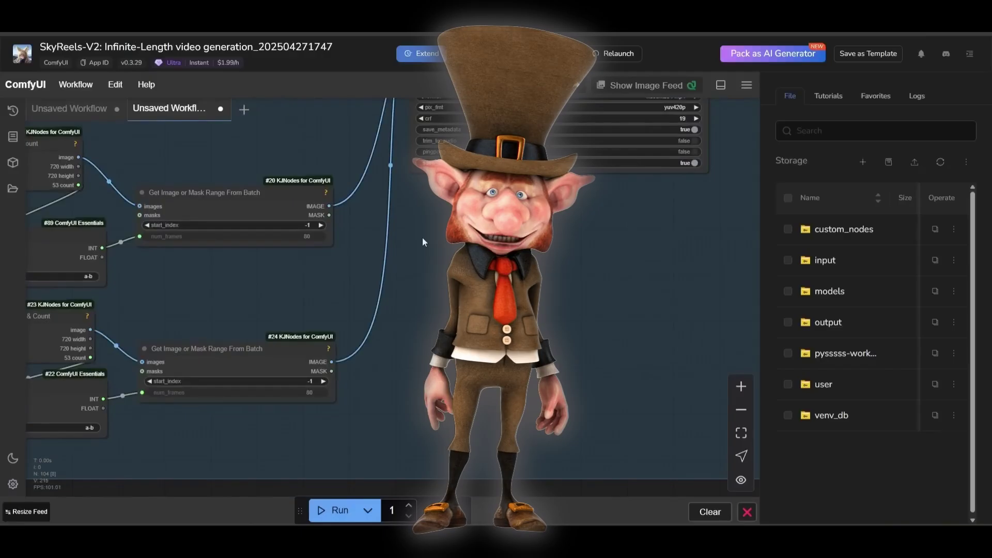